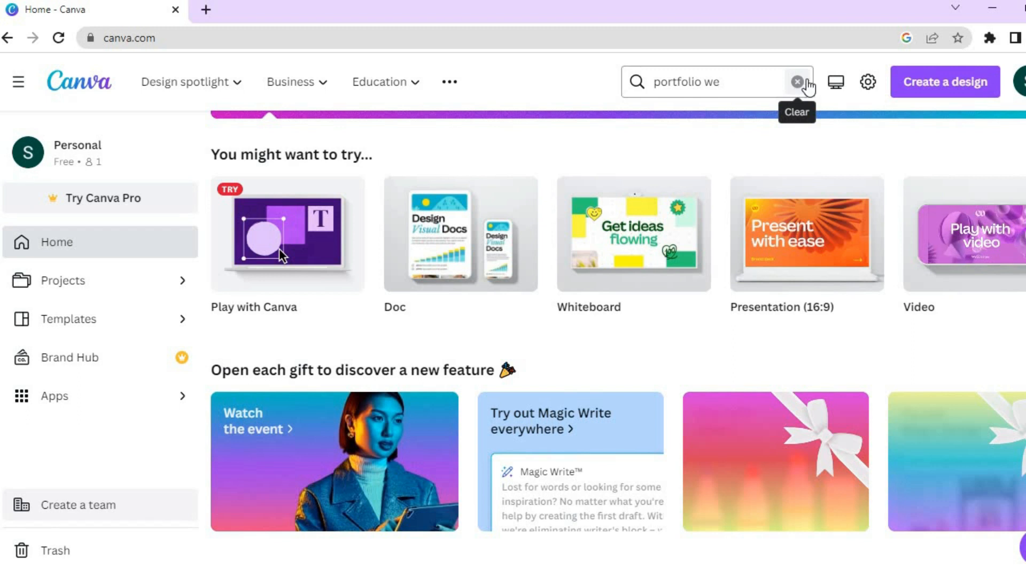
Step: Search the templates for portfolio websites, reusing the recent search suggestion from the home page
{"action": "key", "text": "Escape"}
{"action": "scroll", "coordinate": [618, 321], "scroll_direction": "up", "scroll_amount": 4}
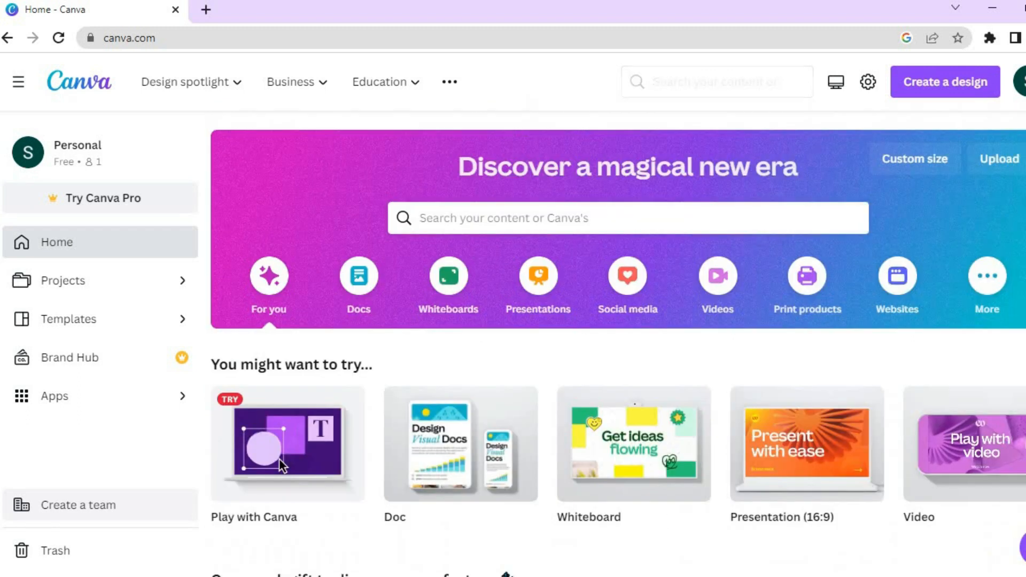
{"action": "left_click", "coordinate": [644, 230]}
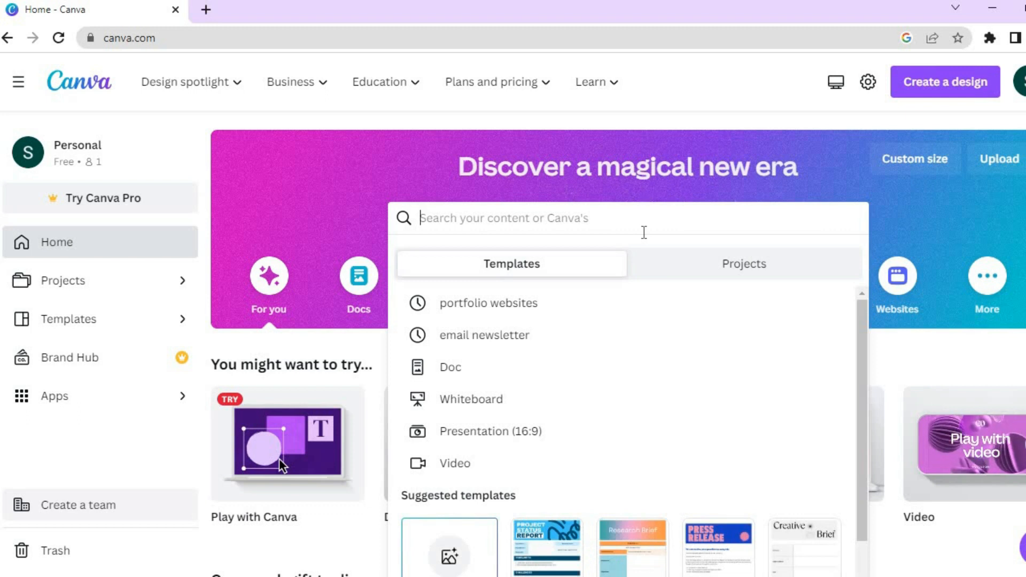
{"action": "left_click", "coordinate": [580, 313]}
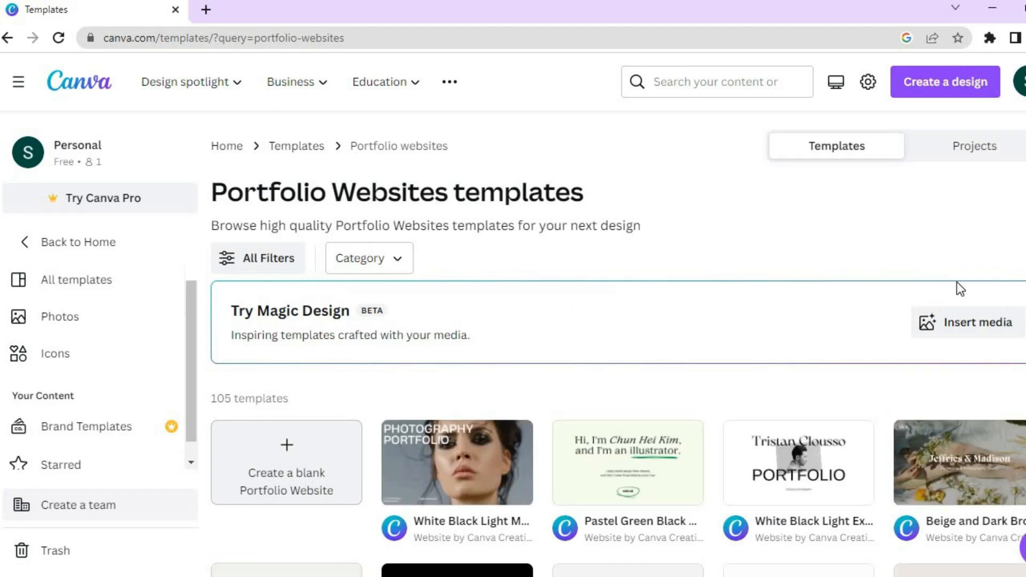
Step: Start a design from the White Black Light Modern Minimal Photography Portfolio Website template and skip the editor tour
{"action": "scroll", "coordinate": [606, 349], "scroll_direction": "down", "scroll_amount": 2}
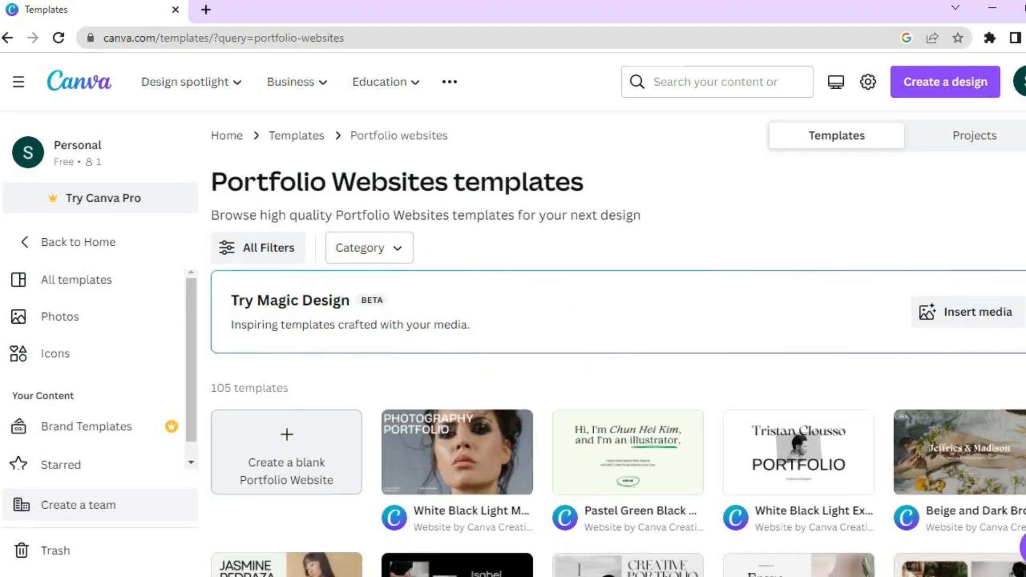
{"action": "scroll", "coordinate": [606, 349], "scroll_direction": "down", "scroll_amount": 2}
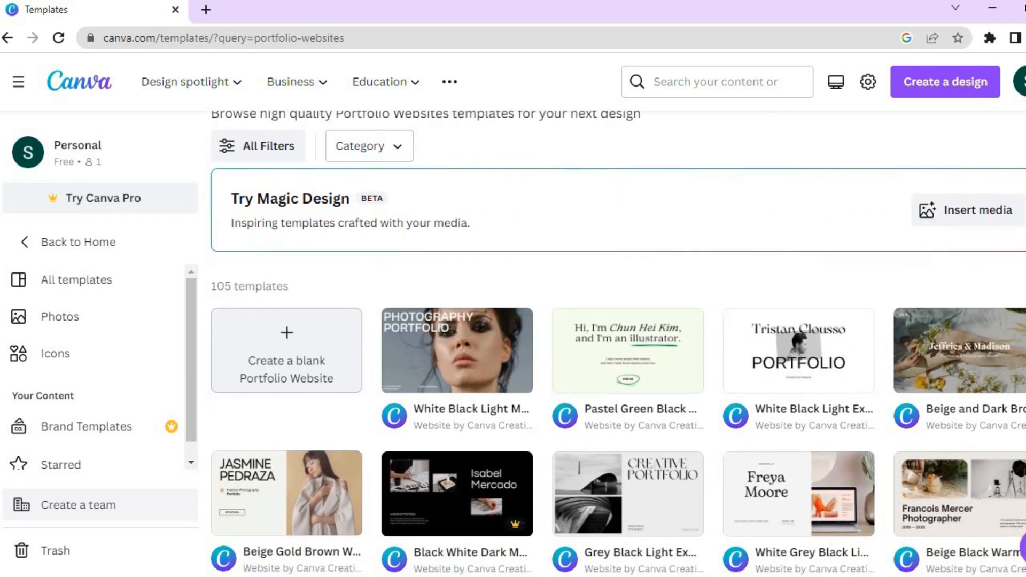
{"action": "scroll", "coordinate": [643, 360], "scroll_direction": "down", "scroll_amount": 1}
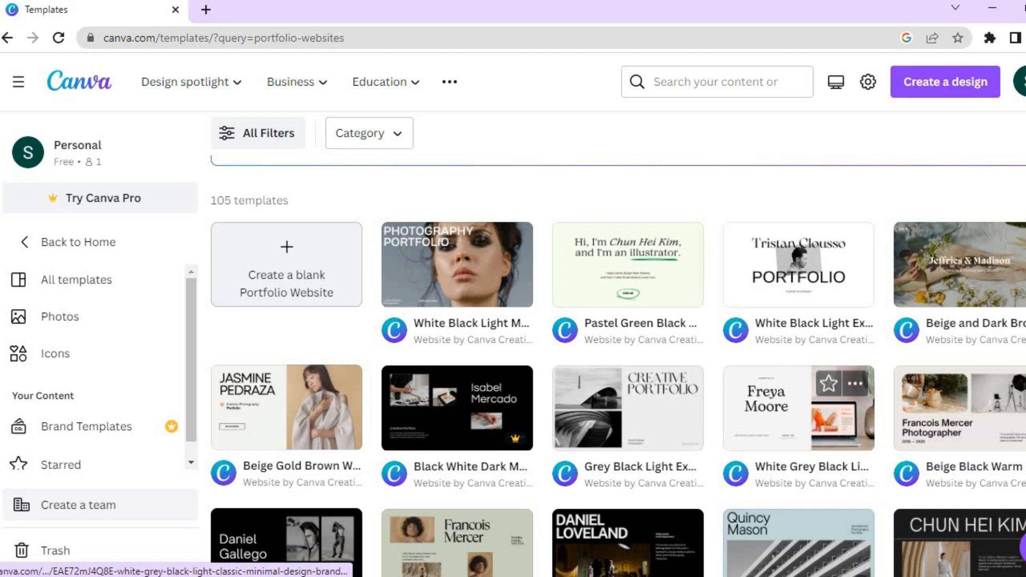
{"action": "scroll", "coordinate": [546, 241], "scroll_direction": "down", "scroll_amount": 1}
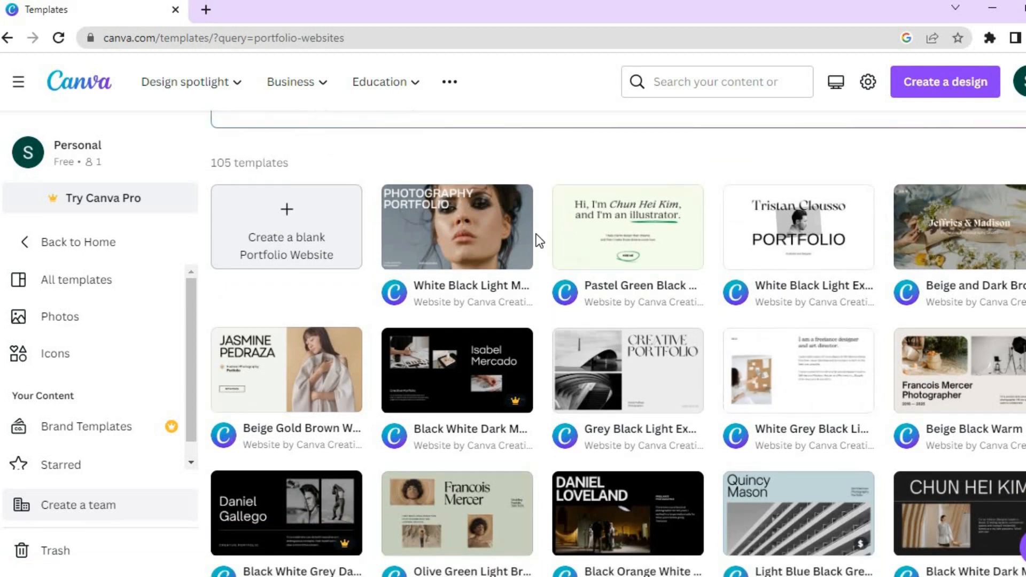
{"action": "mouse_move", "coordinate": [486, 247]}
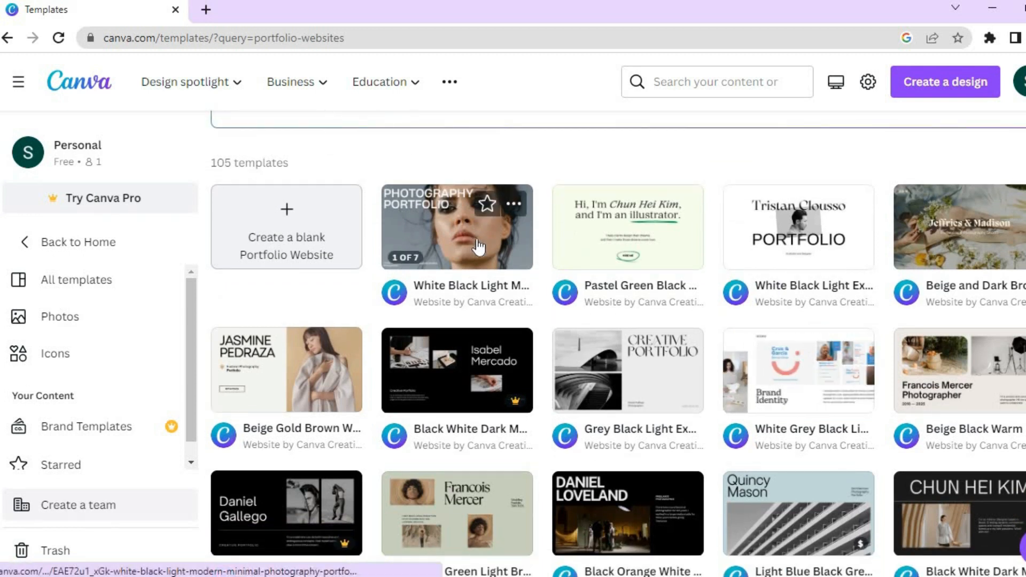
{"action": "mouse_move", "coordinate": [619, 238]}
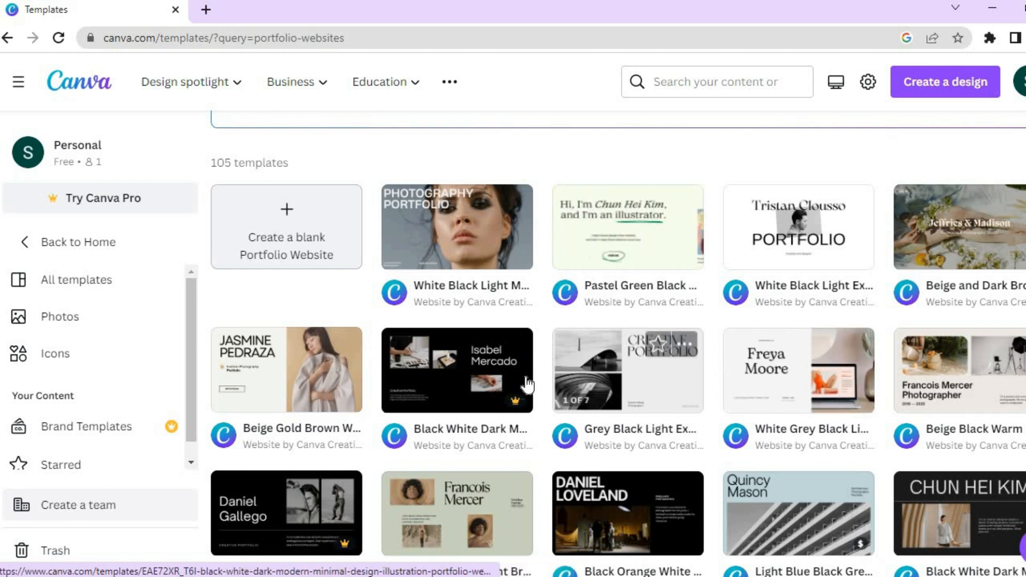
{"action": "mouse_move", "coordinate": [510, 405]}
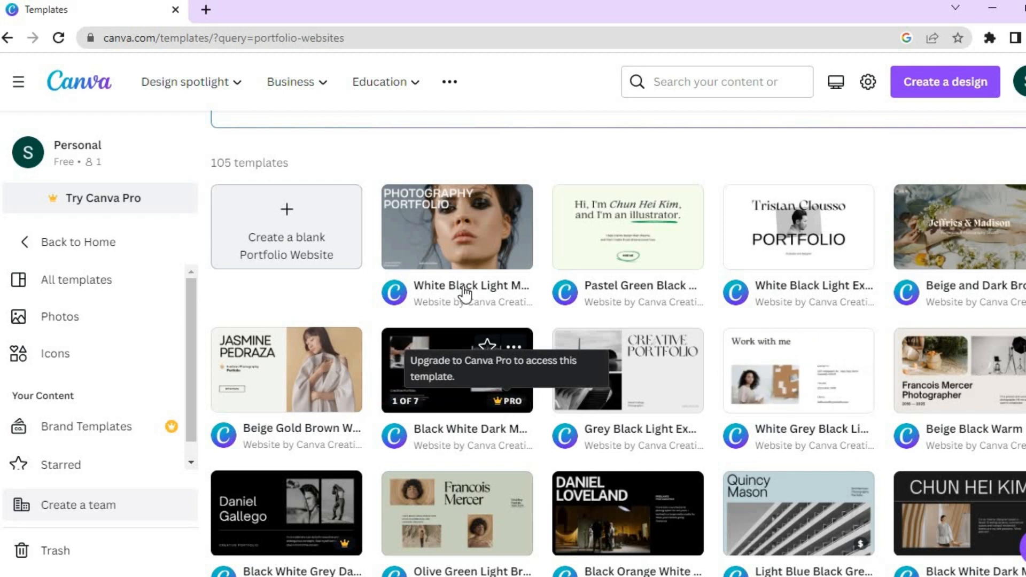
{"action": "left_click", "coordinate": [440, 241]}
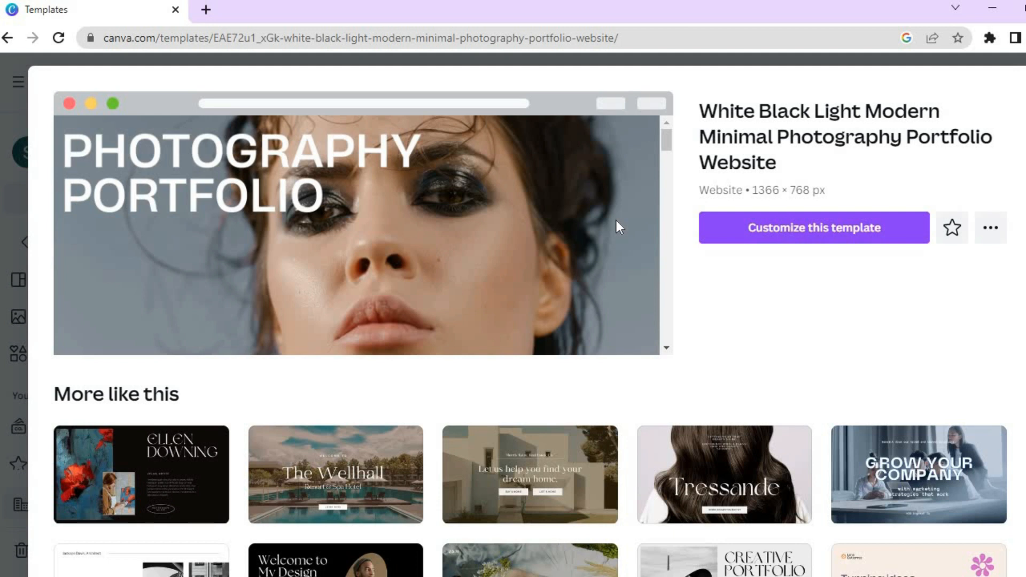
{"action": "left_click", "coordinate": [818, 231]}
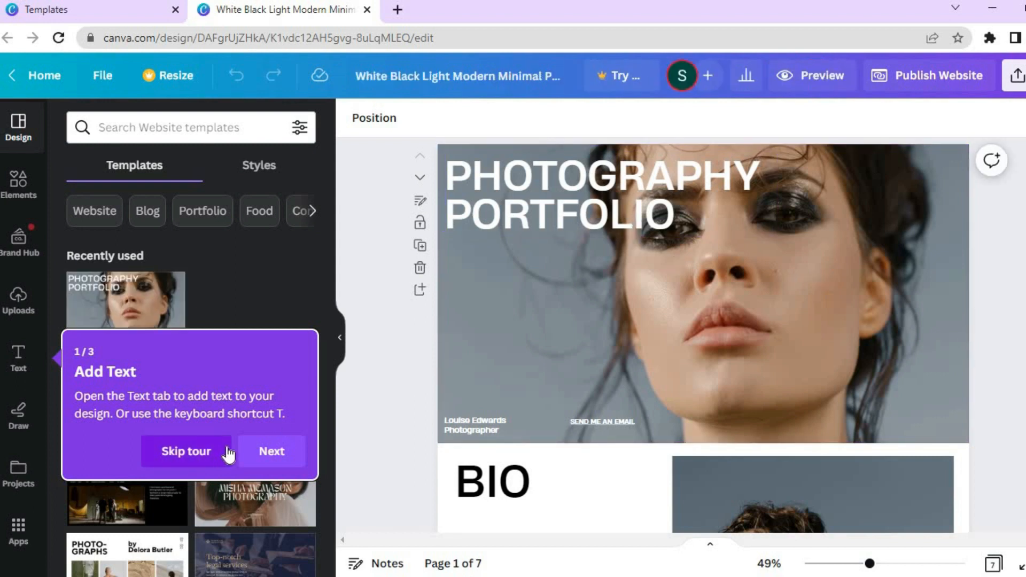
{"action": "left_click", "coordinate": [215, 455]}
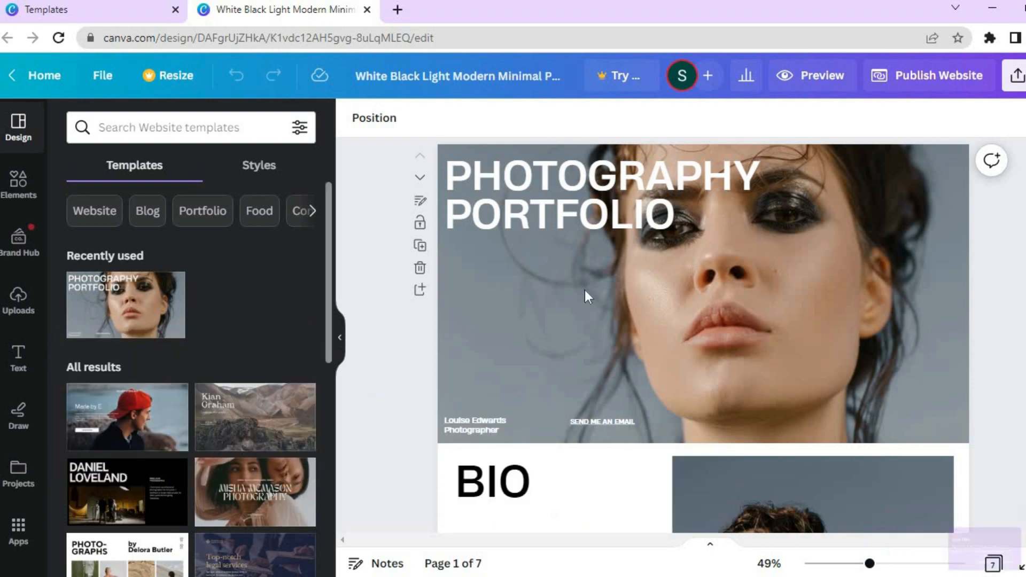
Step: Replace the "PHOTOGRAPHY PORTFOLIO" heading text on the first page with "SIMPLE ANSWERS"
{"action": "left_click", "coordinate": [596, 214]}
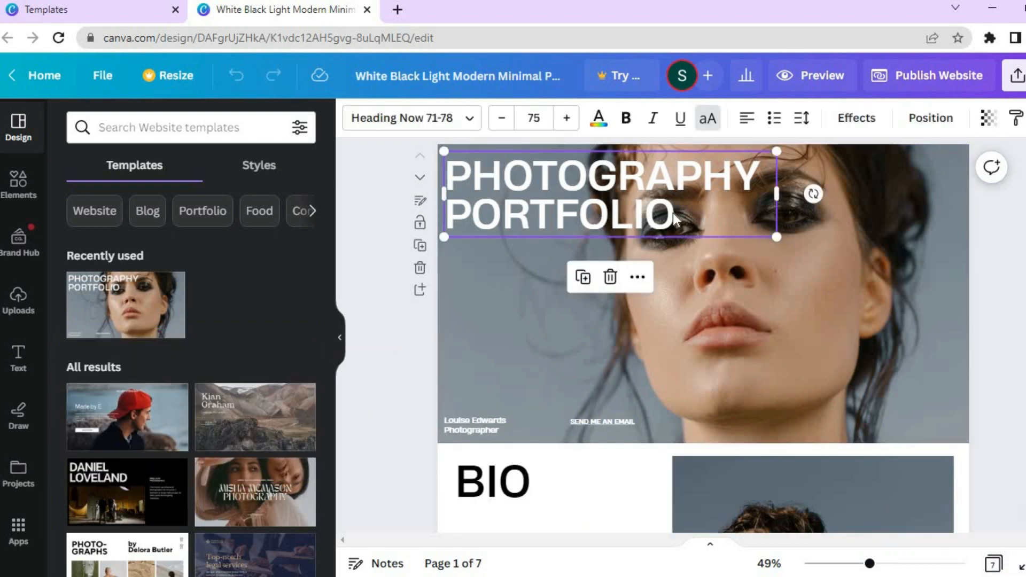
{"action": "key", "text": "ctrl+a"}
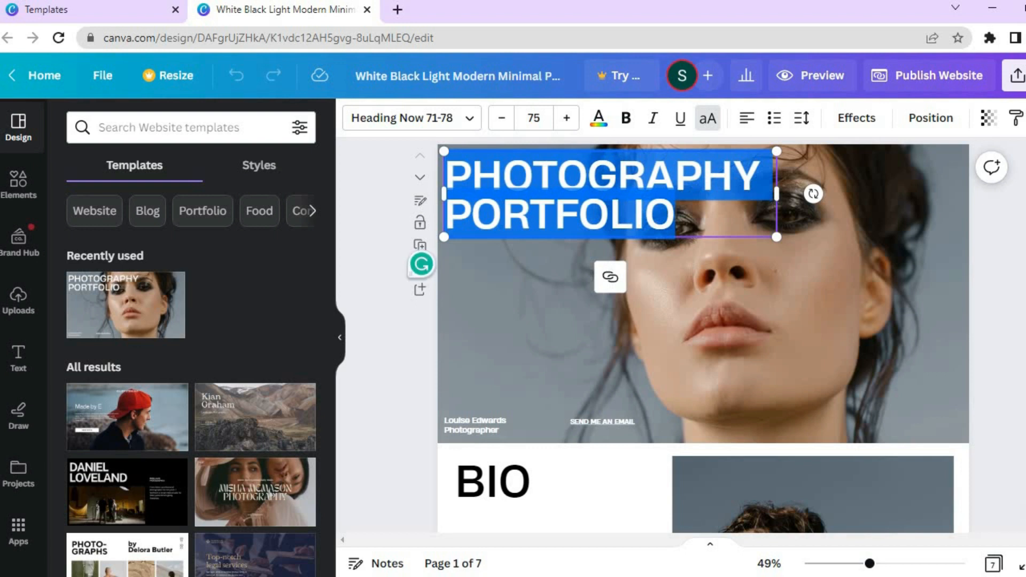
{"action": "type", "text": "SIM"}
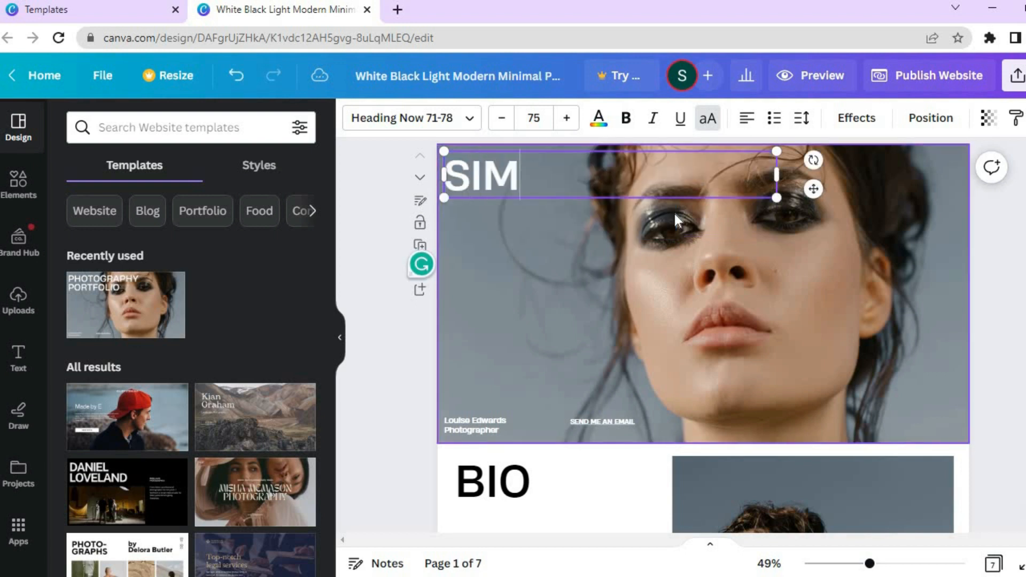
{"action": "type", "text": "PLE"}
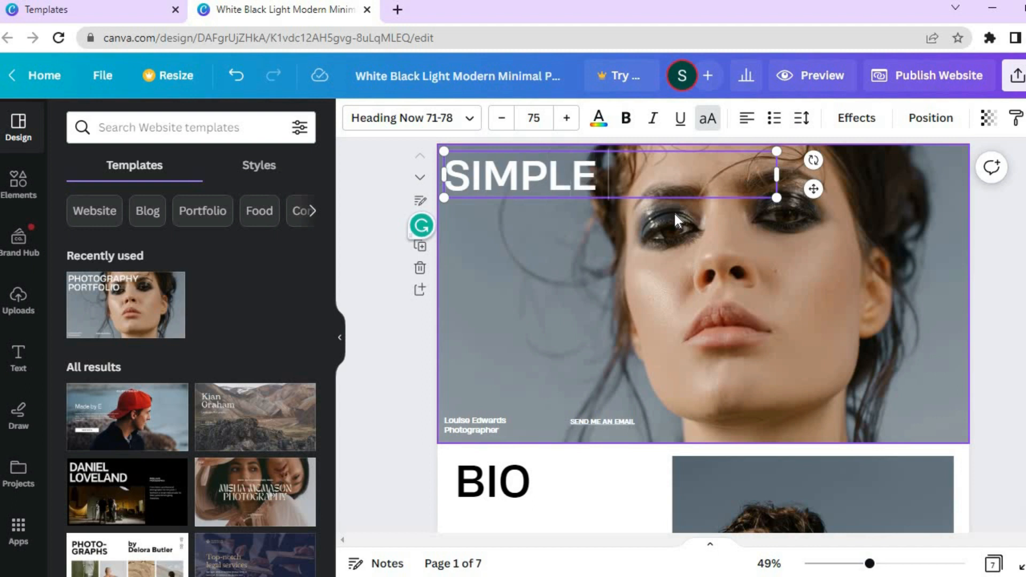
{"action": "type", "text": " A"}
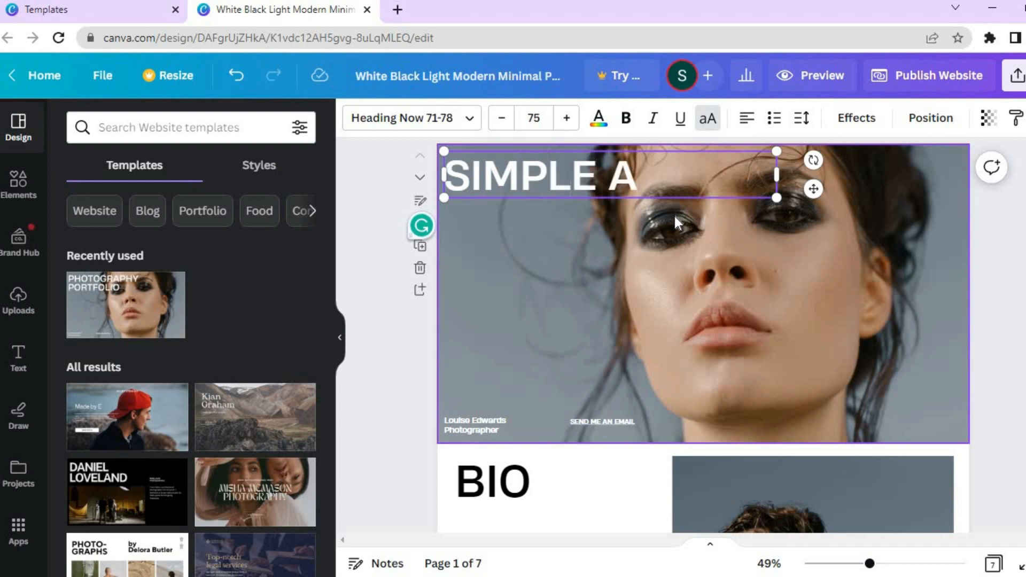
{"action": "type", "text": "NSWERS"}
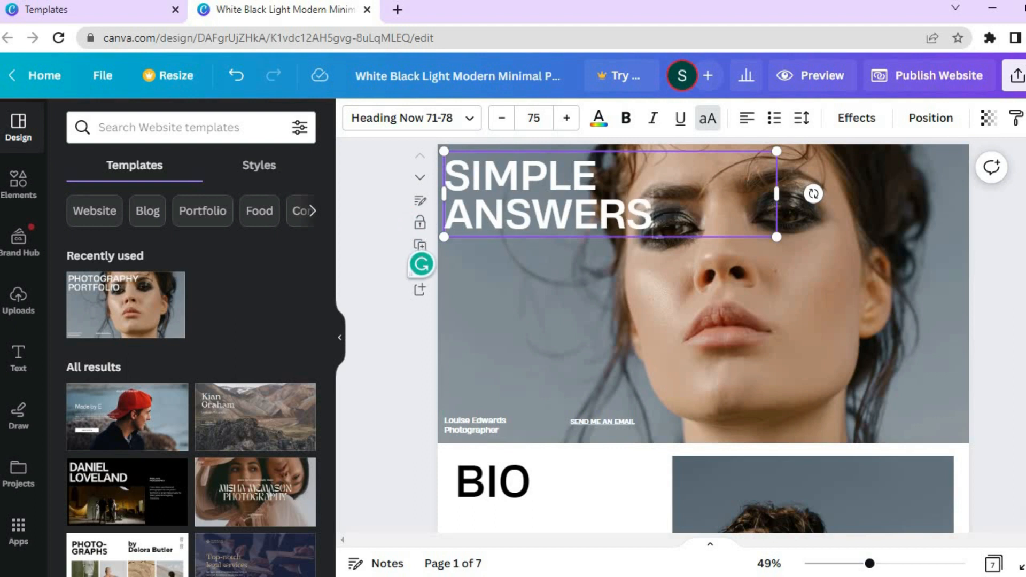
Step: Set the "SIMPLE ANSWERS" heading's font to Libre Franklin Bold and its size to 80
{"action": "left_click_drag", "start_coordinate": [654, 216], "coordinate": [443, 183]}
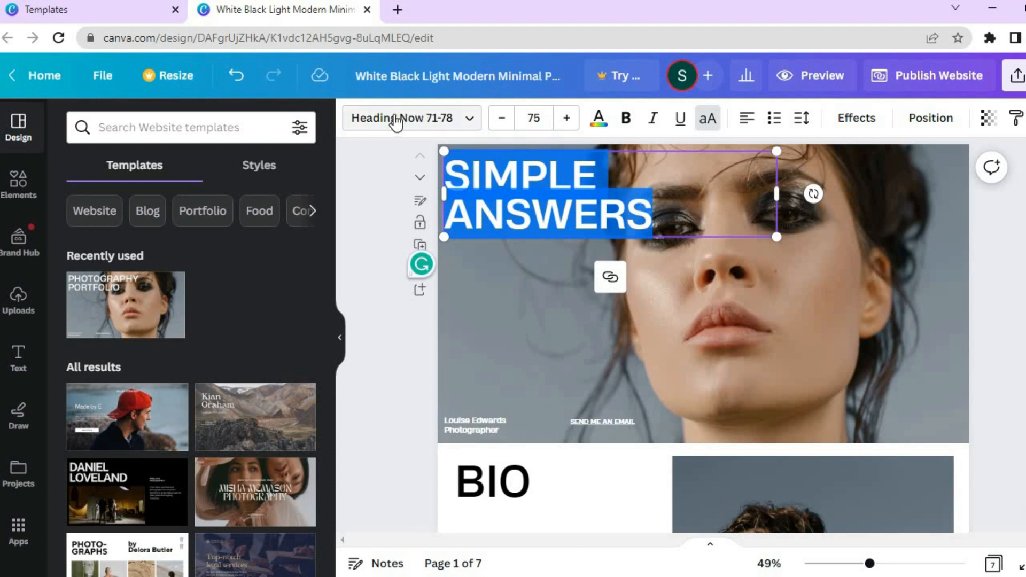
{"action": "left_click", "coordinate": [454, 119]}
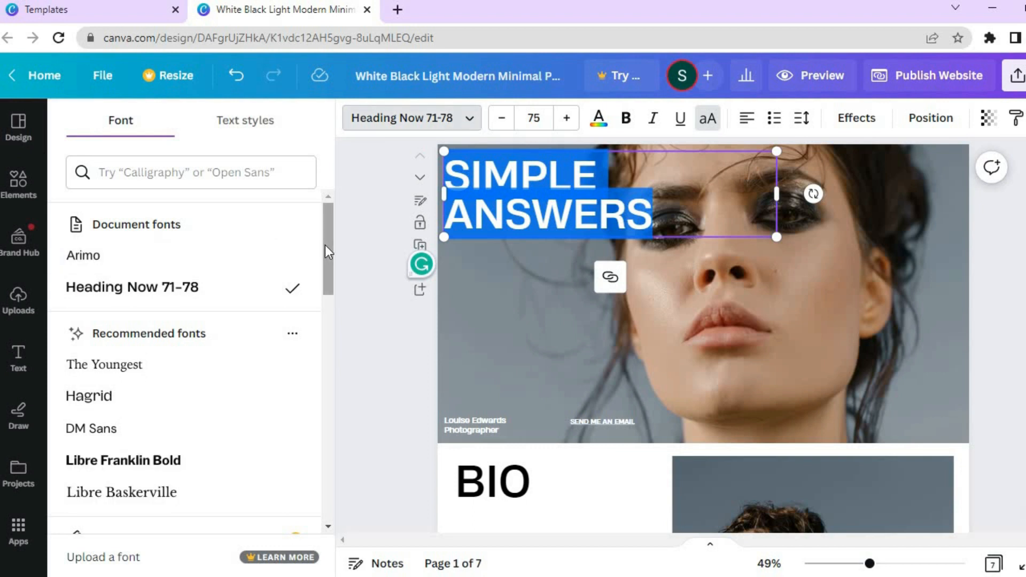
{"action": "scroll", "coordinate": [197, 426], "scroll_direction": "down", "scroll_amount": 1}
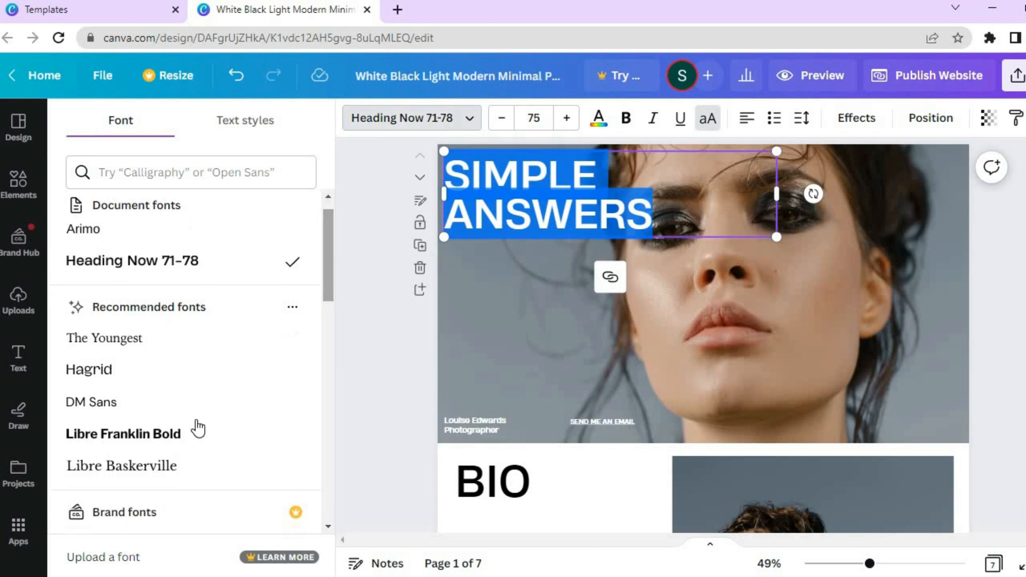
{"action": "left_click", "coordinate": [167, 441]}
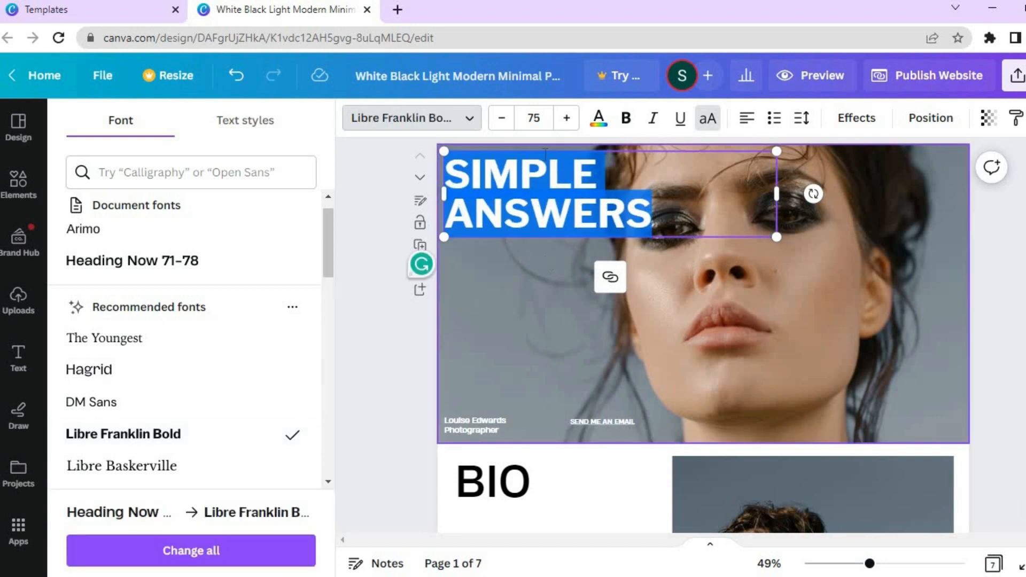
{"action": "left_click", "coordinate": [543, 117]}
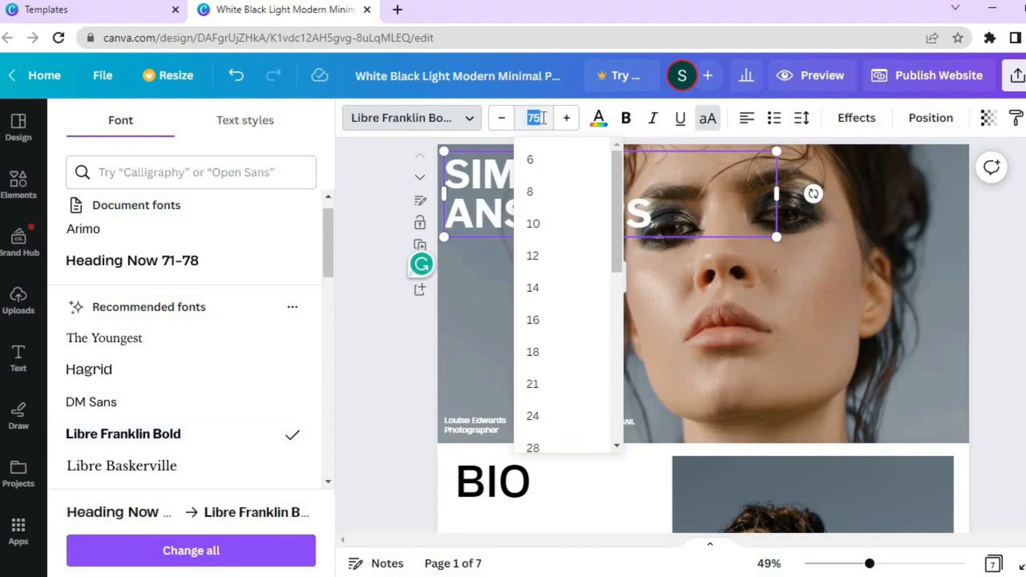
{"action": "left_click_drag", "start_coordinate": [617, 190], "coordinate": [557, 344]}
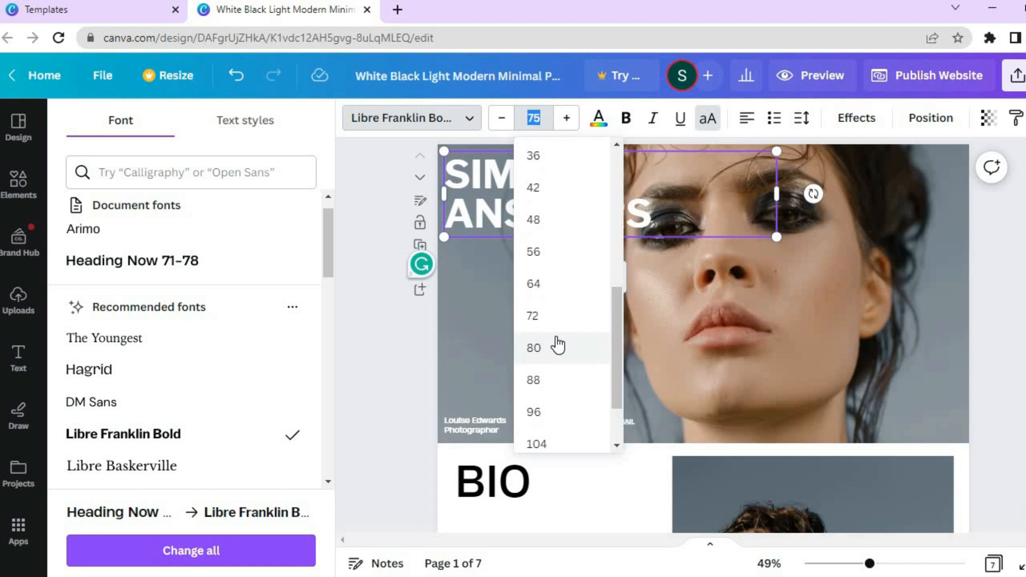
{"action": "left_click", "coordinate": [556, 344]}
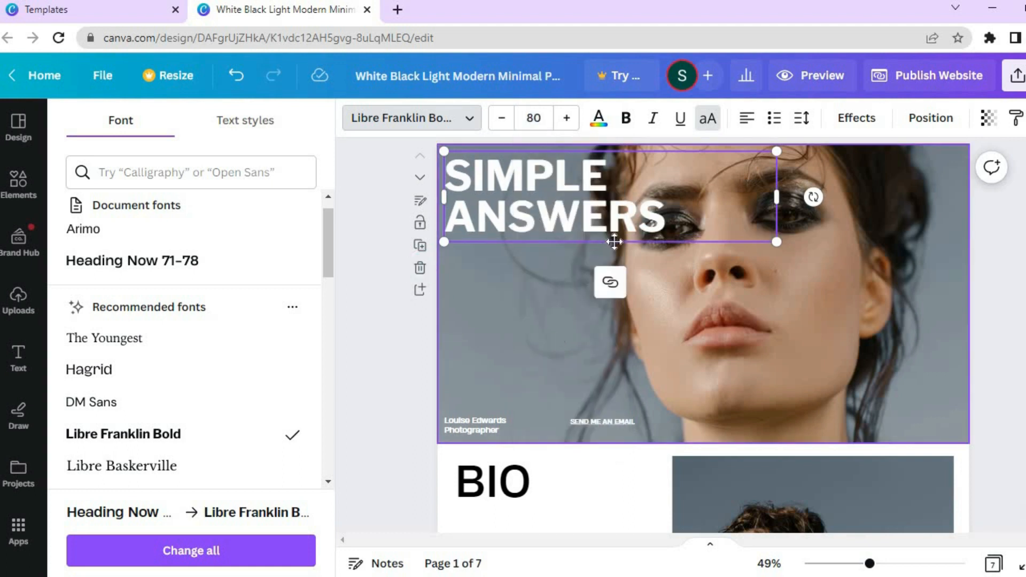
Step: Colour the "SIMPLE ANSWERS" heading dark blue from the default solid colours
{"action": "left_click", "coordinate": [601, 123]}
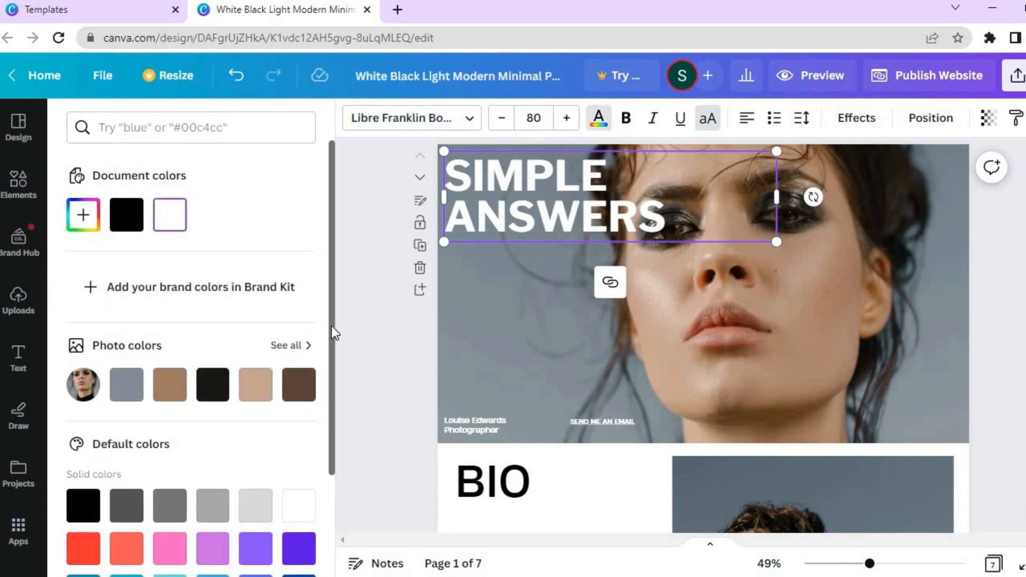
{"action": "left_click_drag", "start_coordinate": [331, 326], "coordinate": [331, 349]}
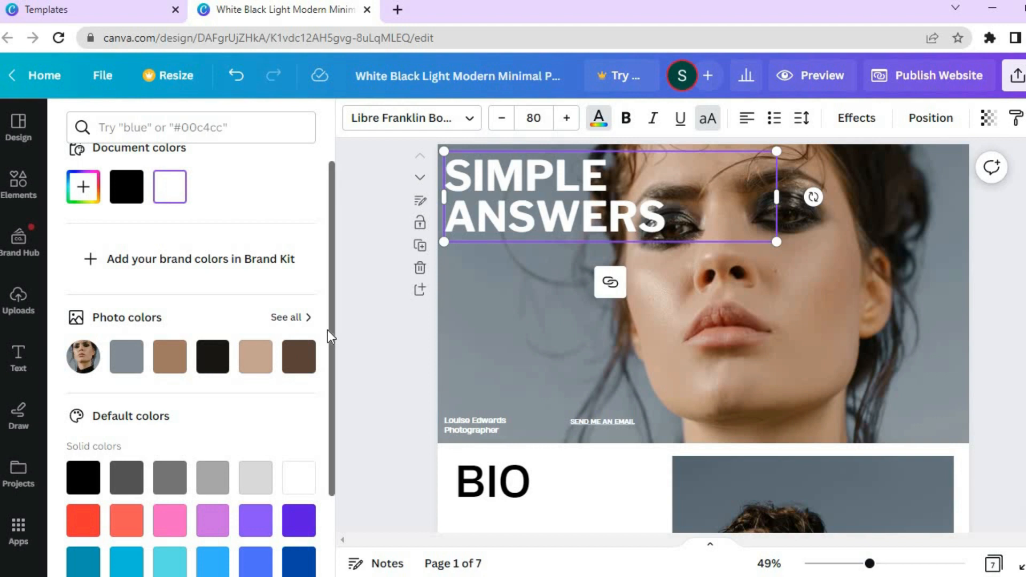
{"action": "left_click_drag", "start_coordinate": [330, 351], "coordinate": [330, 427]}
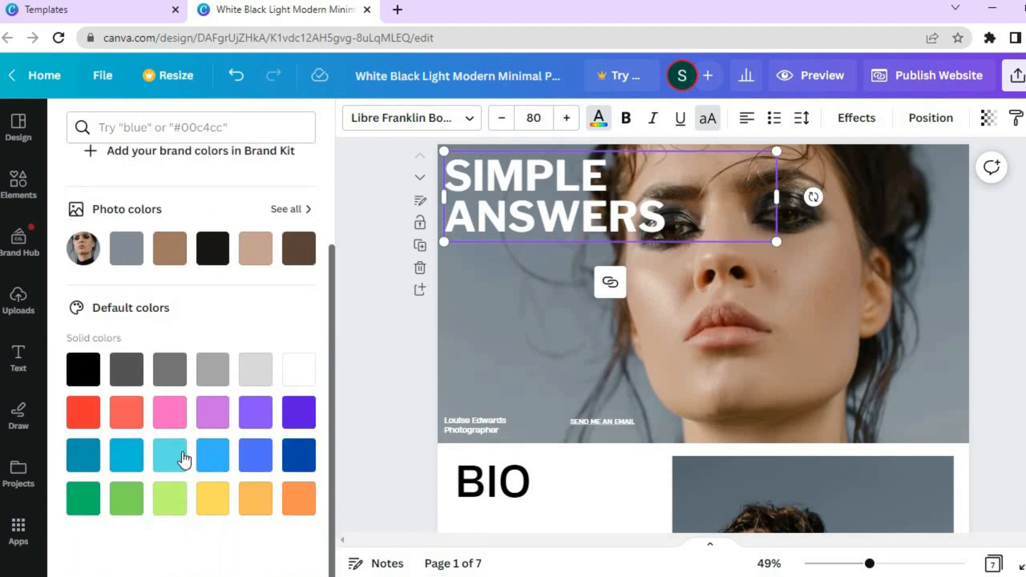
{"action": "left_click", "coordinate": [300, 457]}
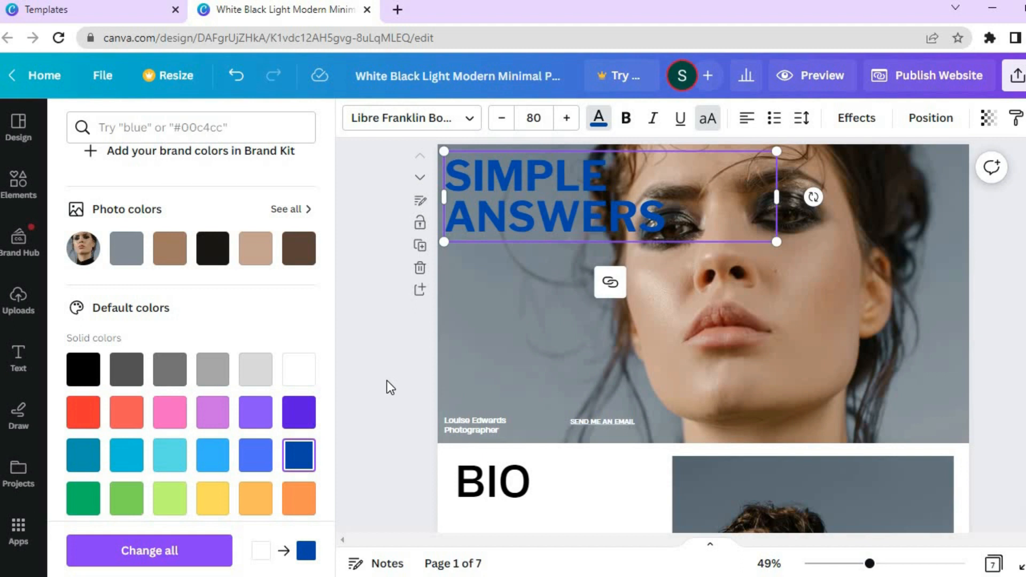
{"action": "key", "text": "Escape"}
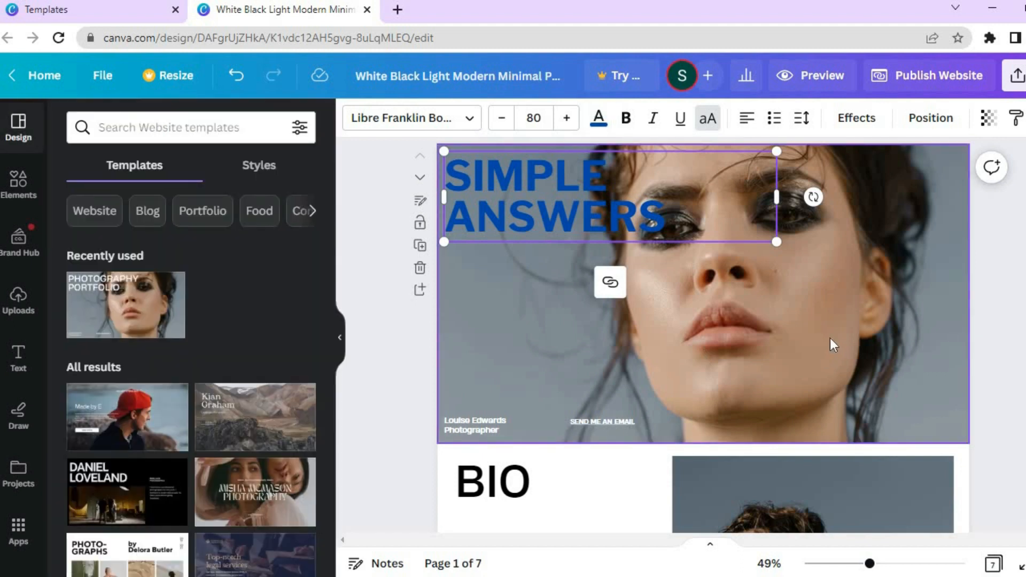
Step: Detach the portrait photo from the first page's background and delete it
{"action": "left_click", "coordinate": [831, 339]}
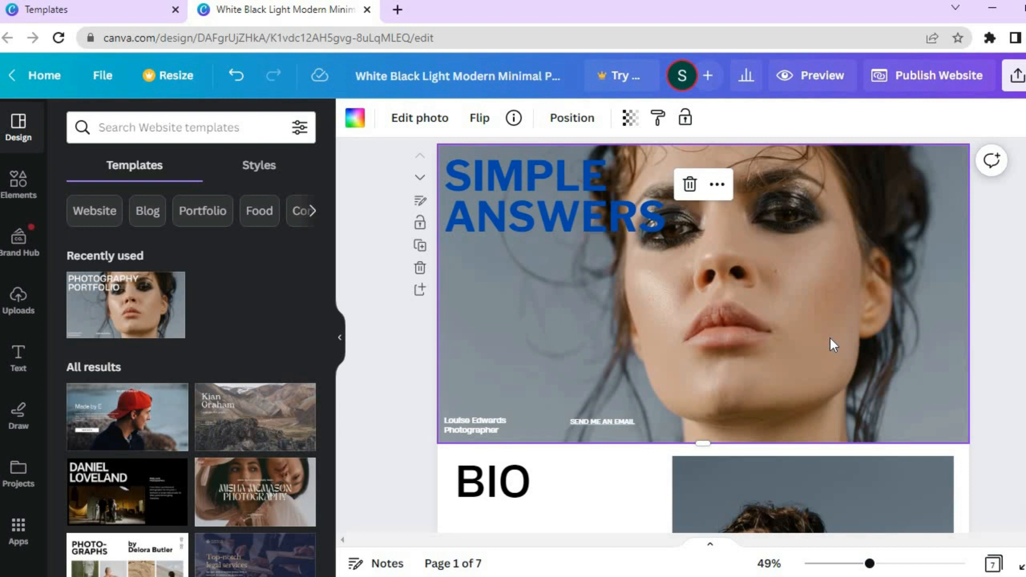
{"action": "right_click", "coordinate": [831, 339]}
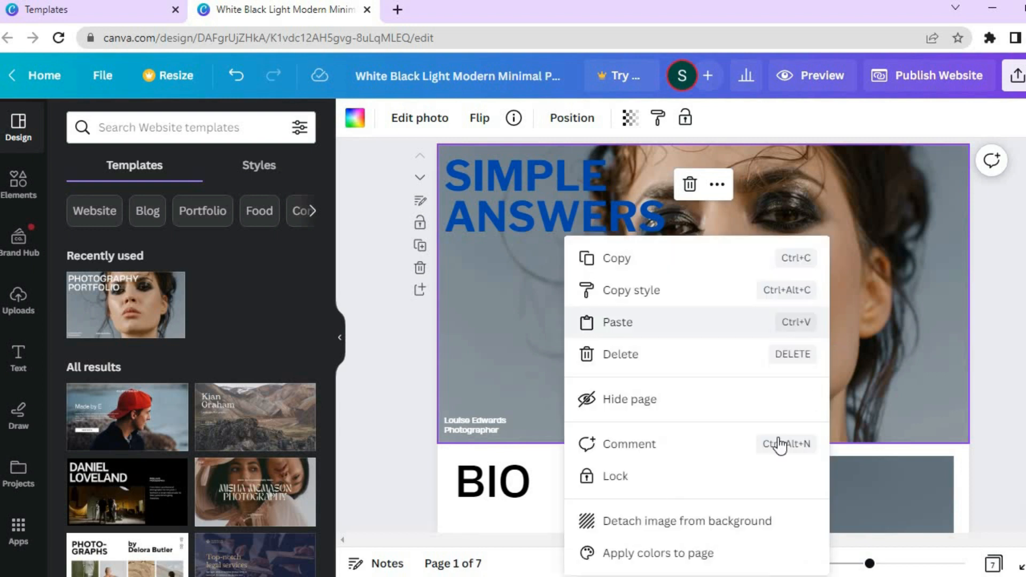
{"action": "left_click", "coordinate": [696, 524]}
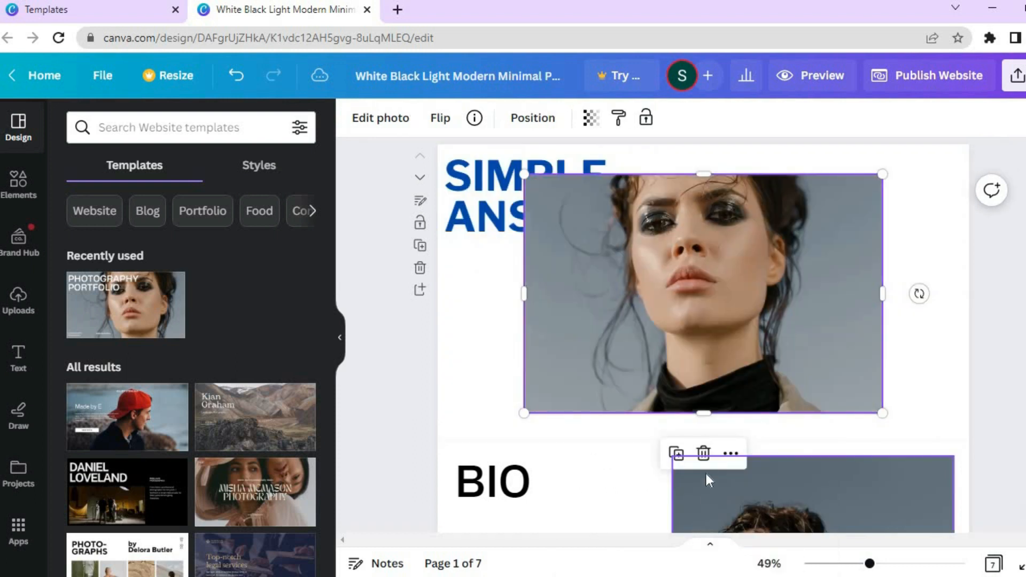
{"action": "left_click", "coordinate": [704, 453]}
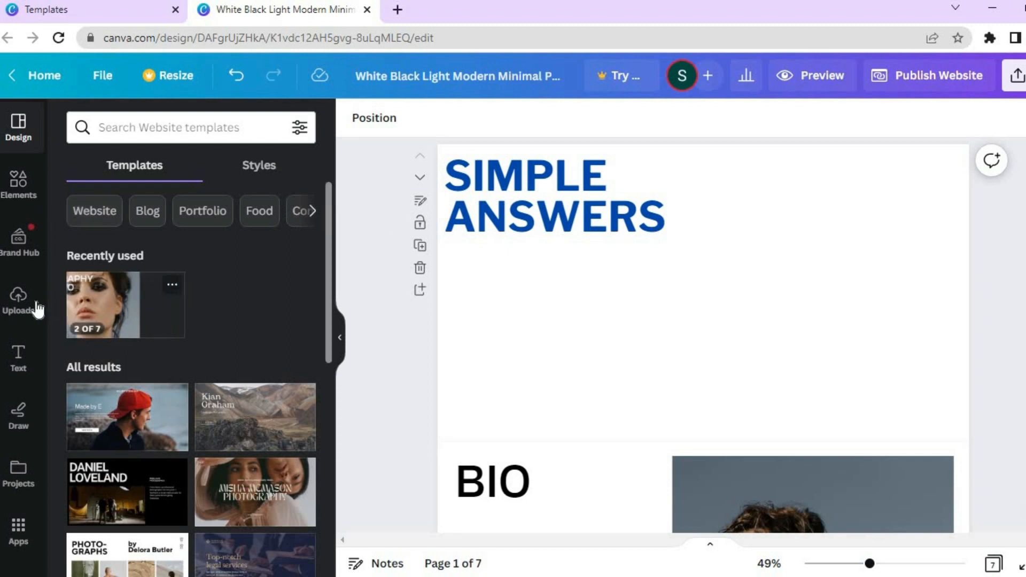
Step: Search the elements library for "woman" and limit the results to photos
{"action": "left_click", "coordinate": [19, 305]}
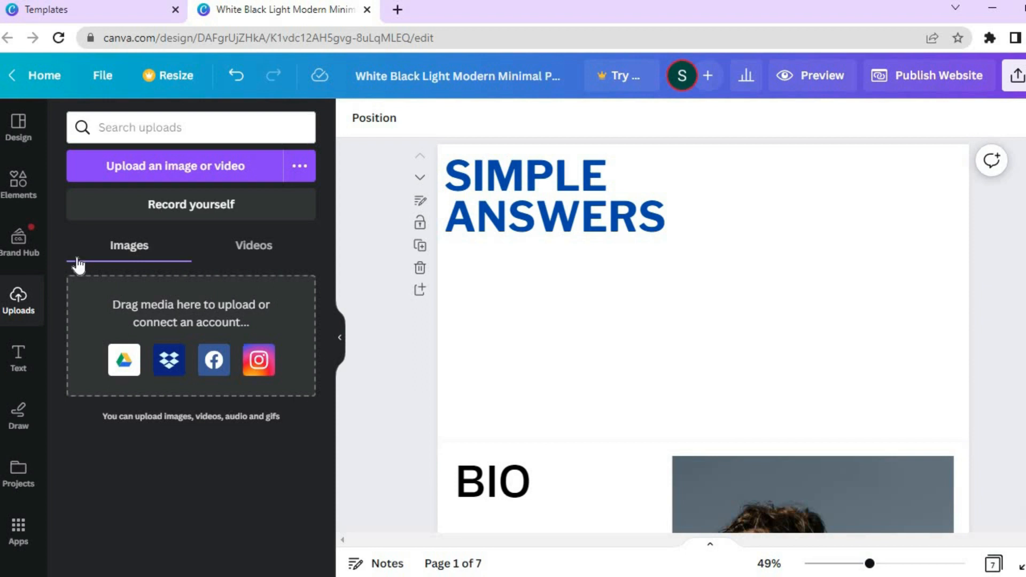
{"action": "left_click", "coordinate": [25, 198]}
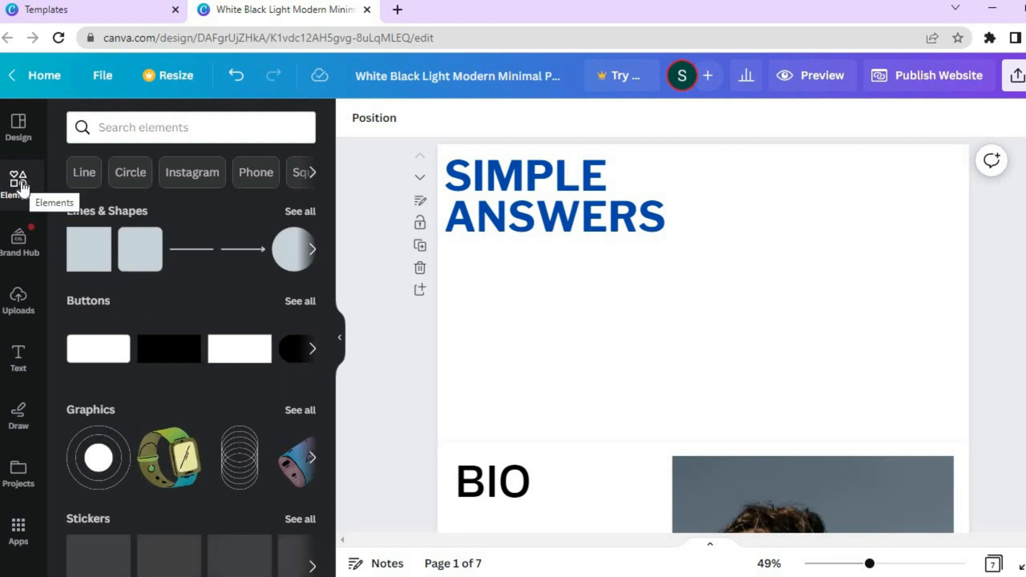
{"action": "left_click", "coordinate": [127, 131]}
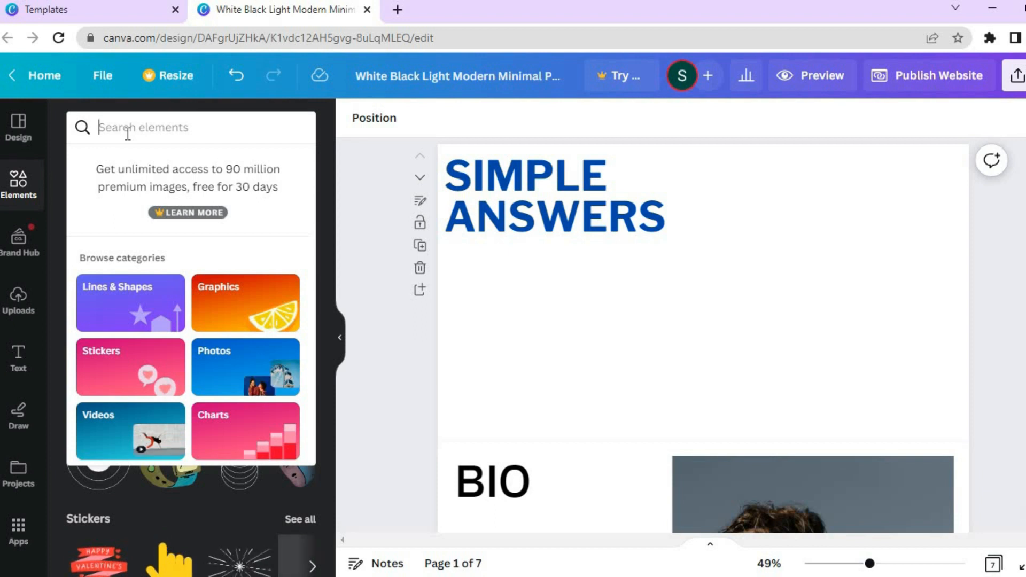
{"action": "type", "text": "woman"}
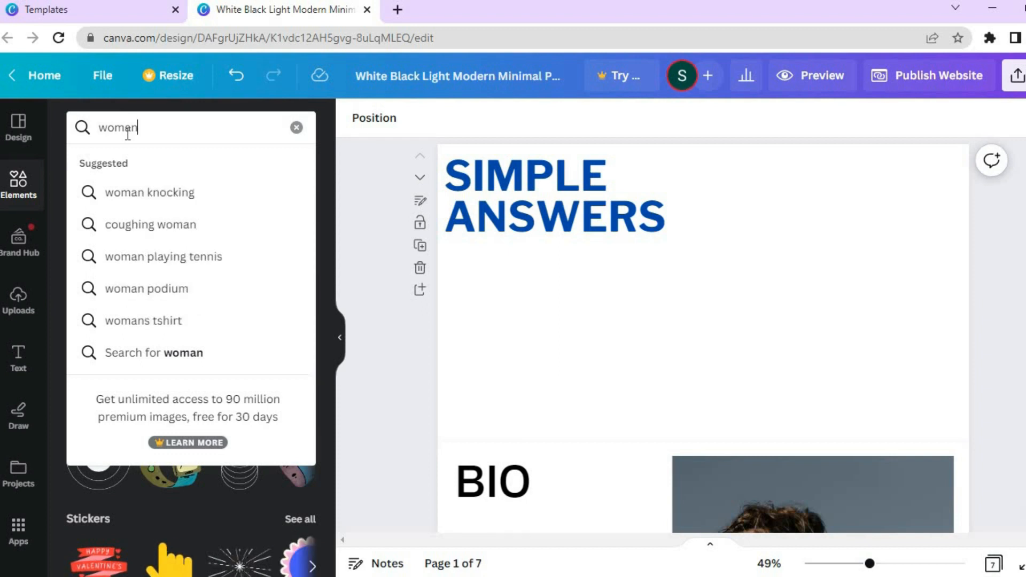
{"action": "key", "text": "Return"}
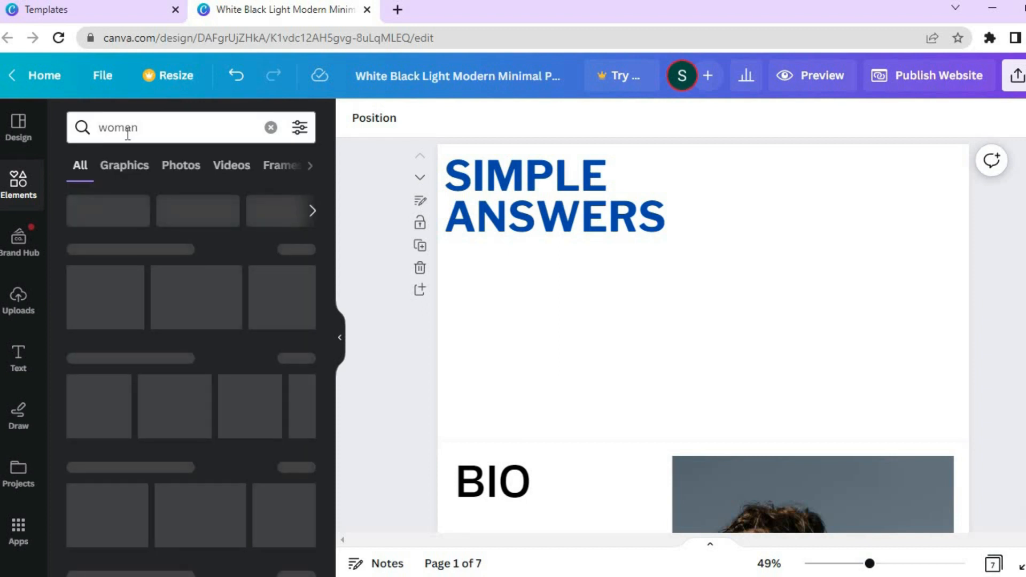
{"action": "left_click", "coordinate": [193, 171]}
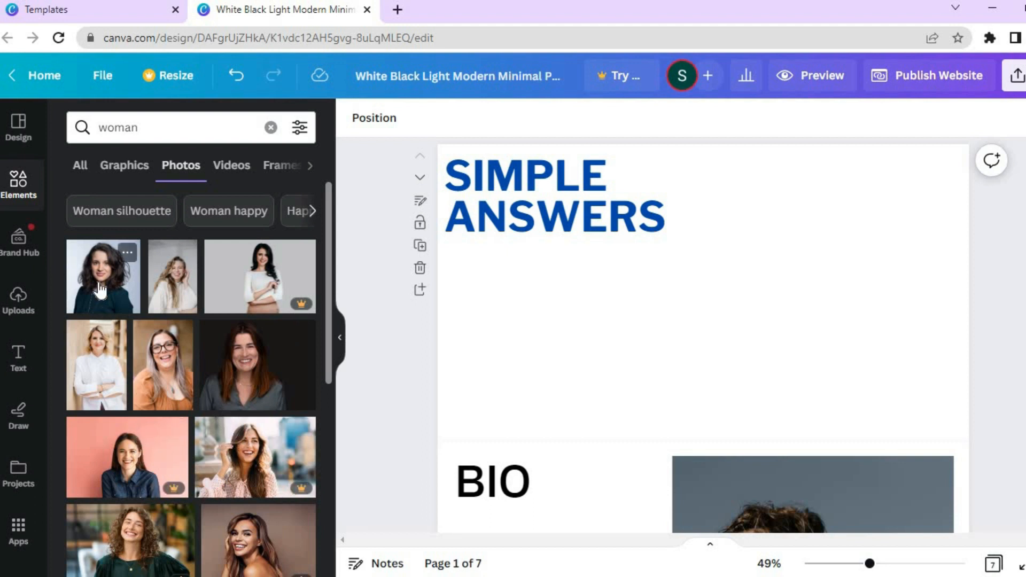
Step: Add the portrait of the dark-haired woman in a dark green top to the first page and set it as the page background
{"action": "left_click", "coordinate": [116, 284]}
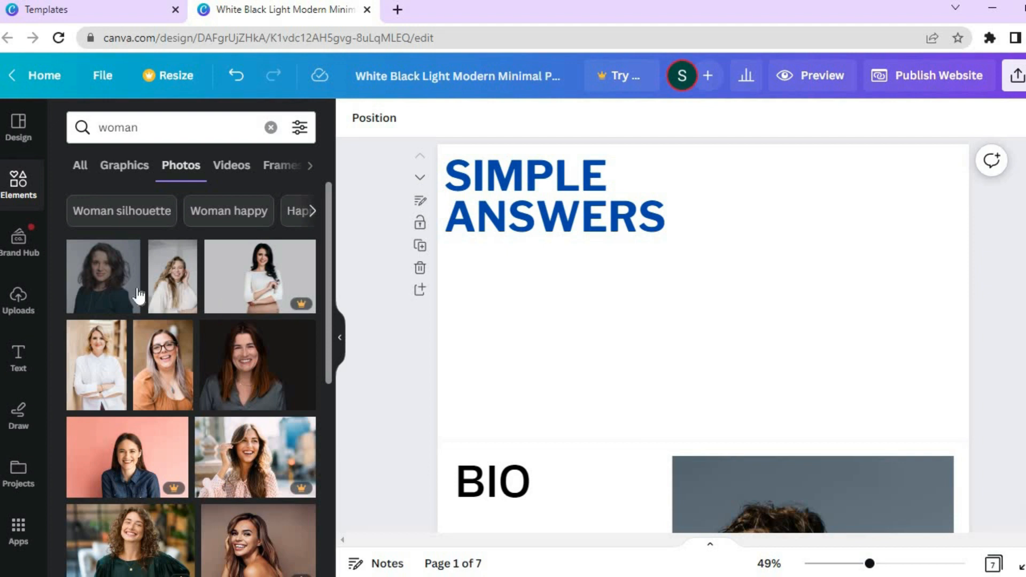
{"action": "left_click", "coordinate": [100, 293]}
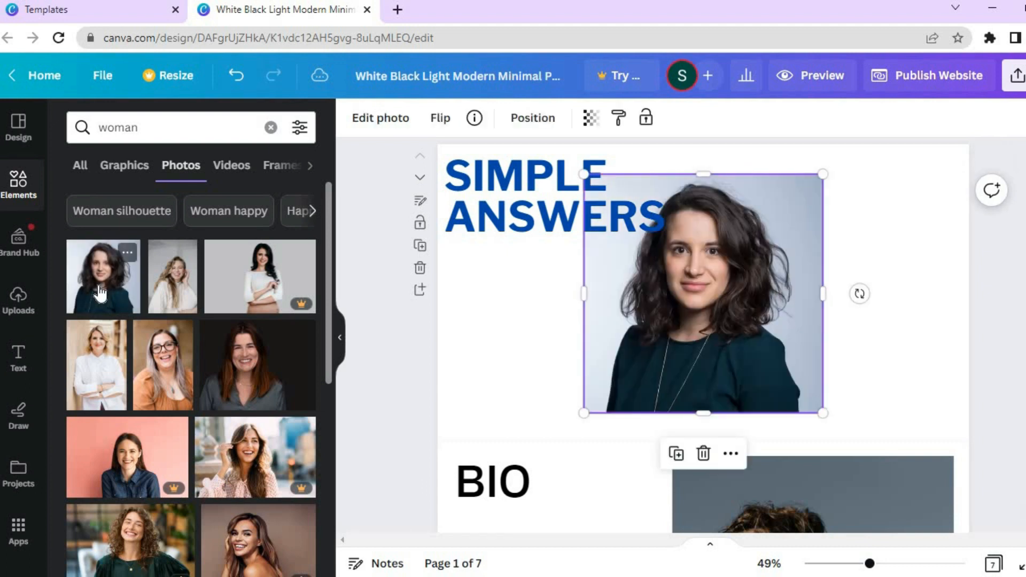
{"action": "right_click", "coordinate": [755, 322]}
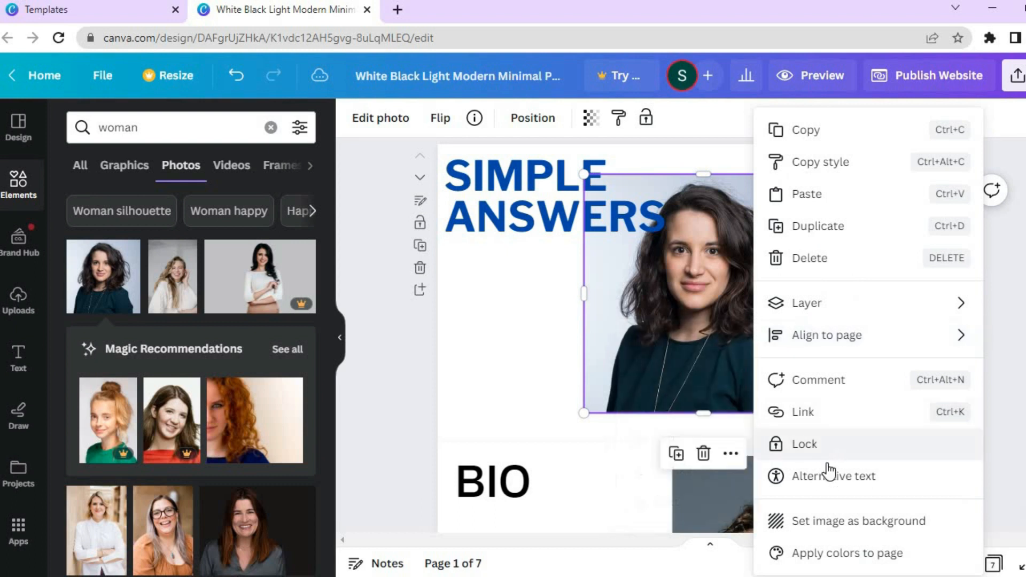
{"action": "left_click", "coordinate": [811, 528]}
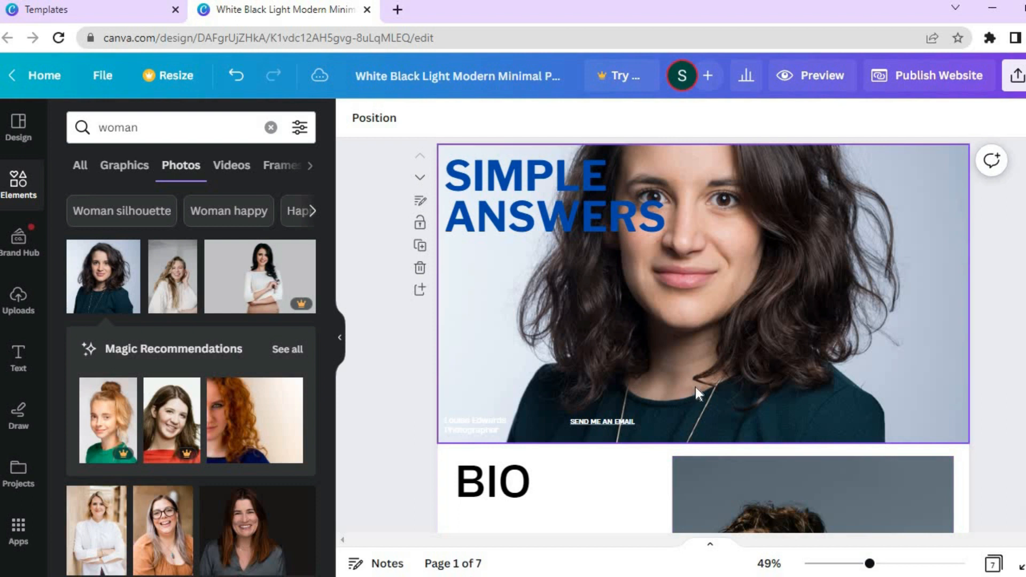
Step: Delete the "SEND ME AN EMAIL" text and the photographer's name text from the bottom of the first page
{"action": "left_click", "coordinate": [605, 425]}
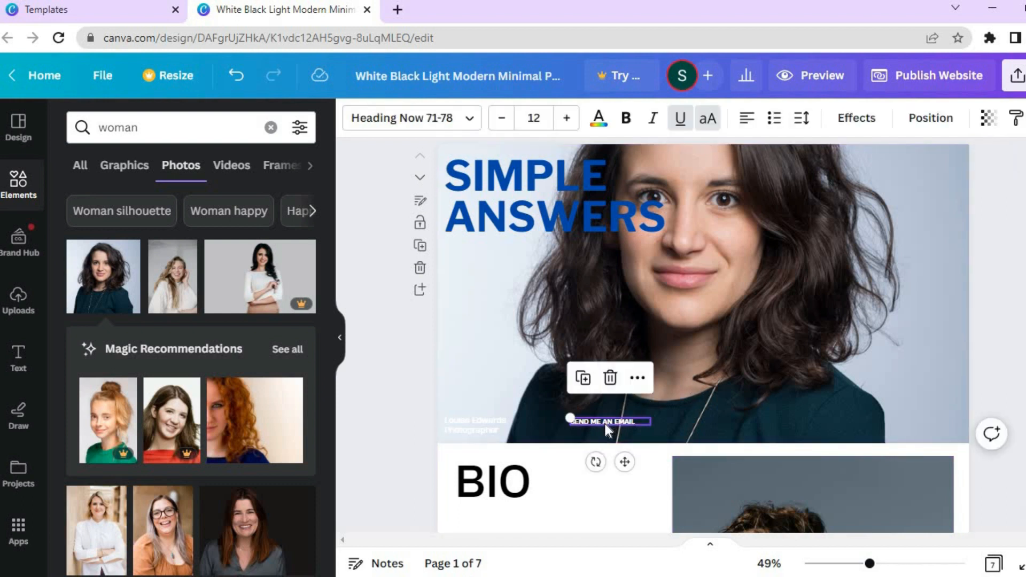
{"action": "left_click", "coordinate": [610, 378]}
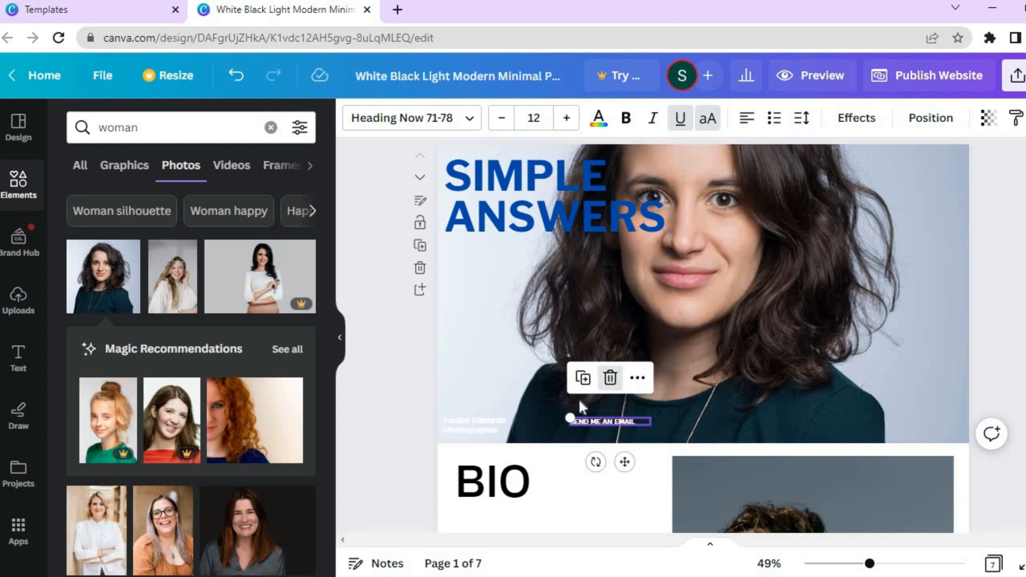
{"action": "left_click", "coordinate": [475, 427]}
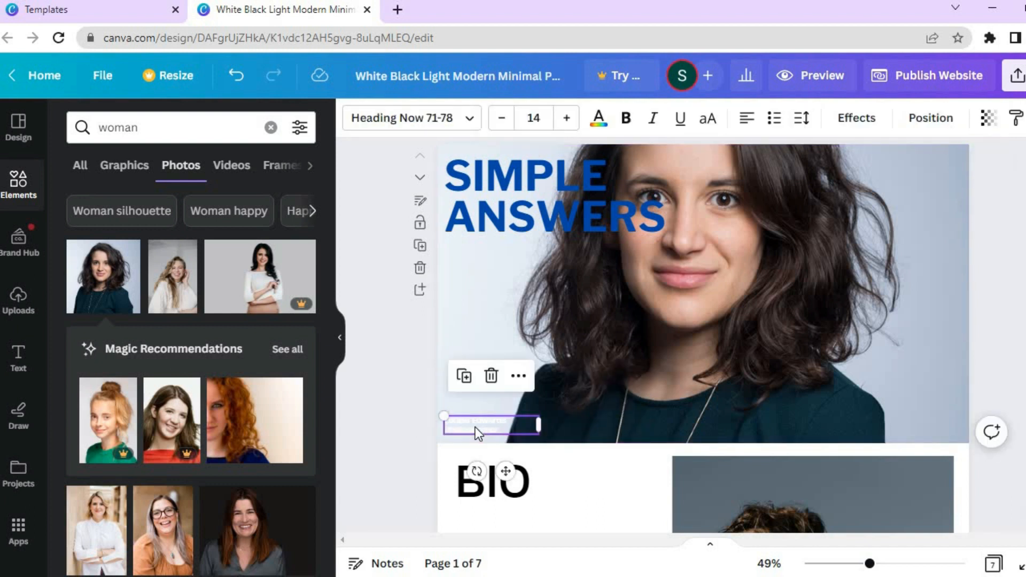
{"action": "left_click", "coordinate": [491, 376]}
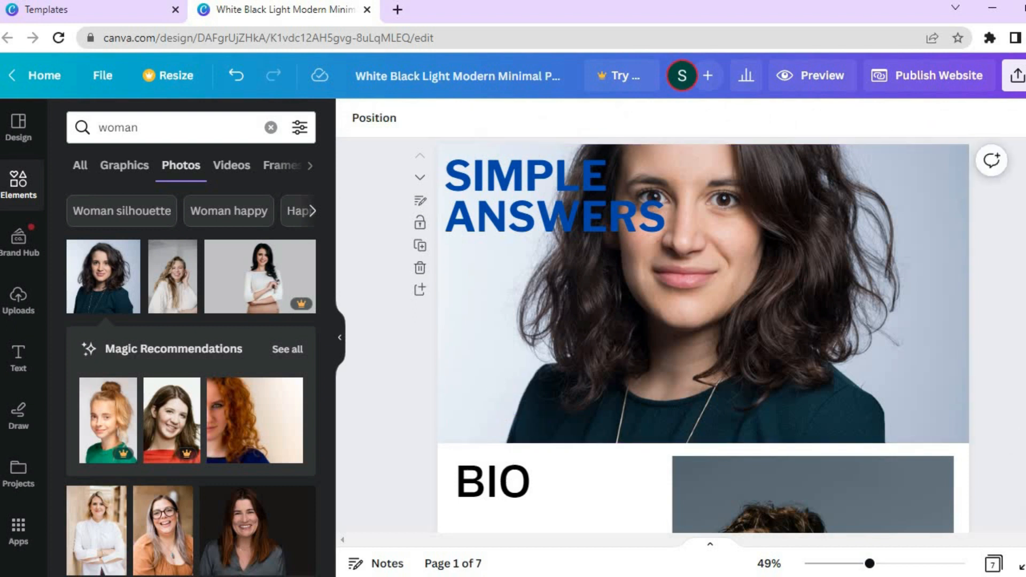
Step: Delete the portrait photo beside the text in the BIO section on page 2
{"action": "scroll", "coordinate": [703, 336], "scroll_direction": "down", "scroll_amount": 5}
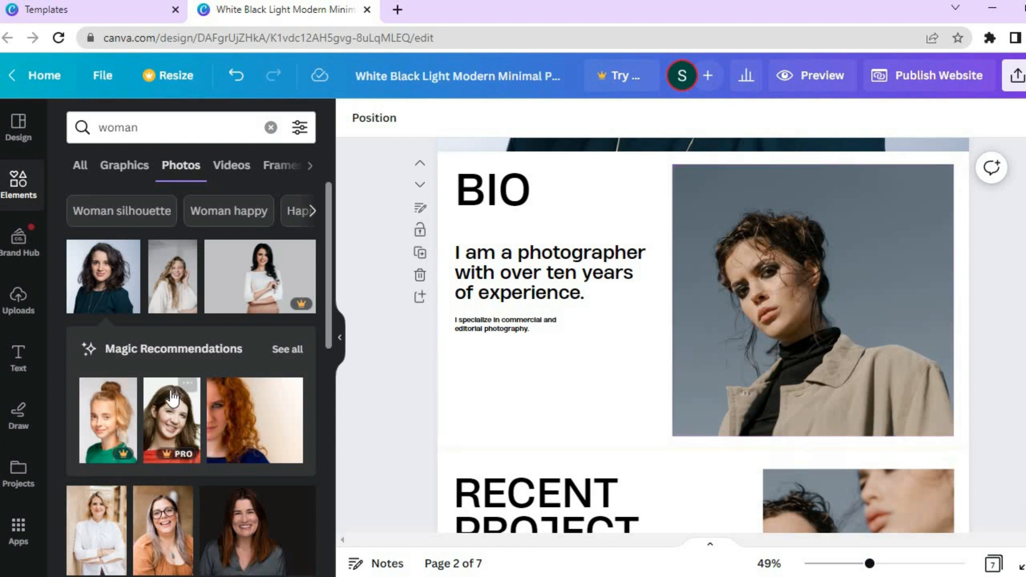
{"action": "left_click", "coordinate": [18, 302]}
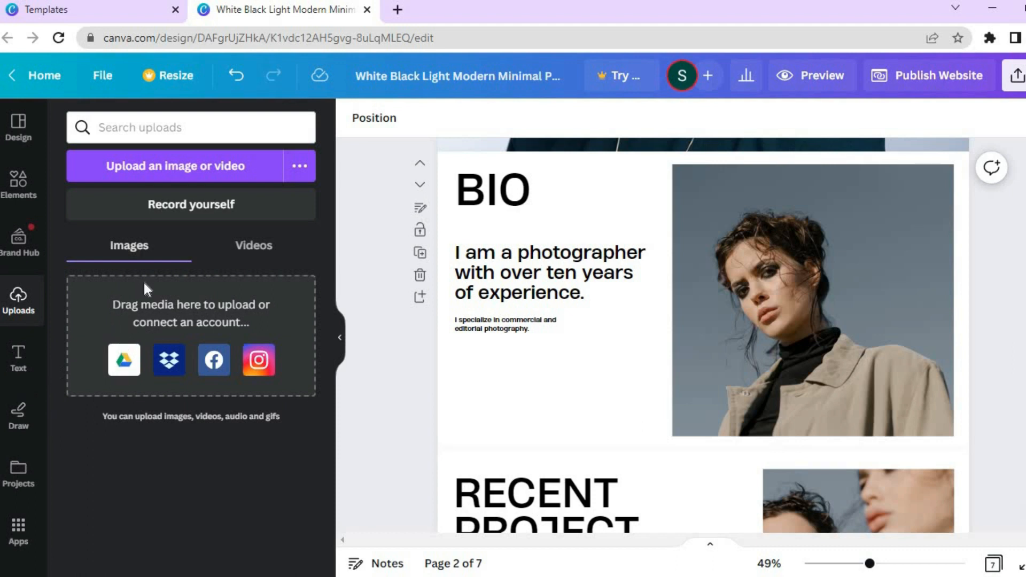
{"action": "left_click", "coordinate": [764, 246]}
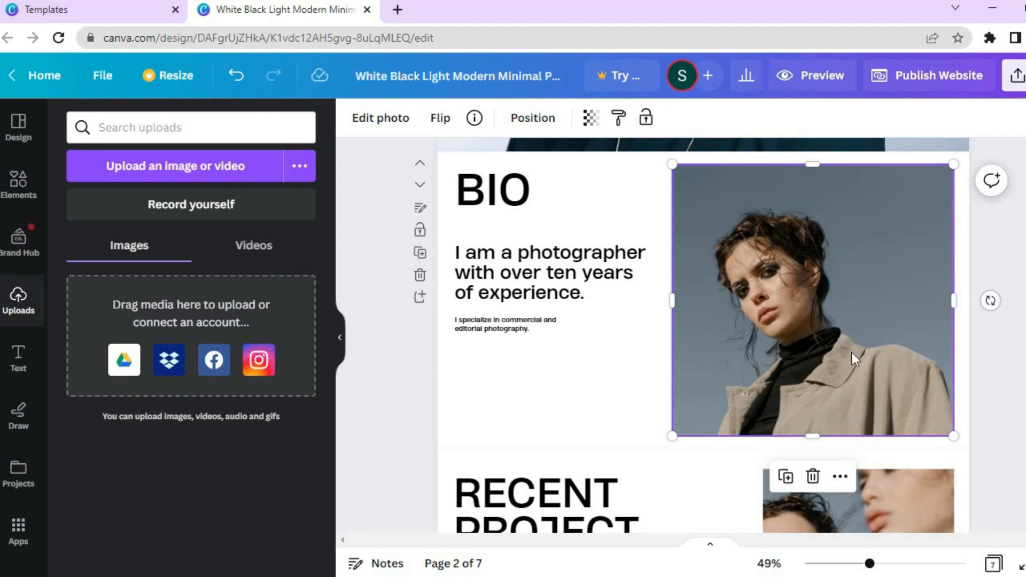
{"action": "left_click", "coordinate": [812, 477]}
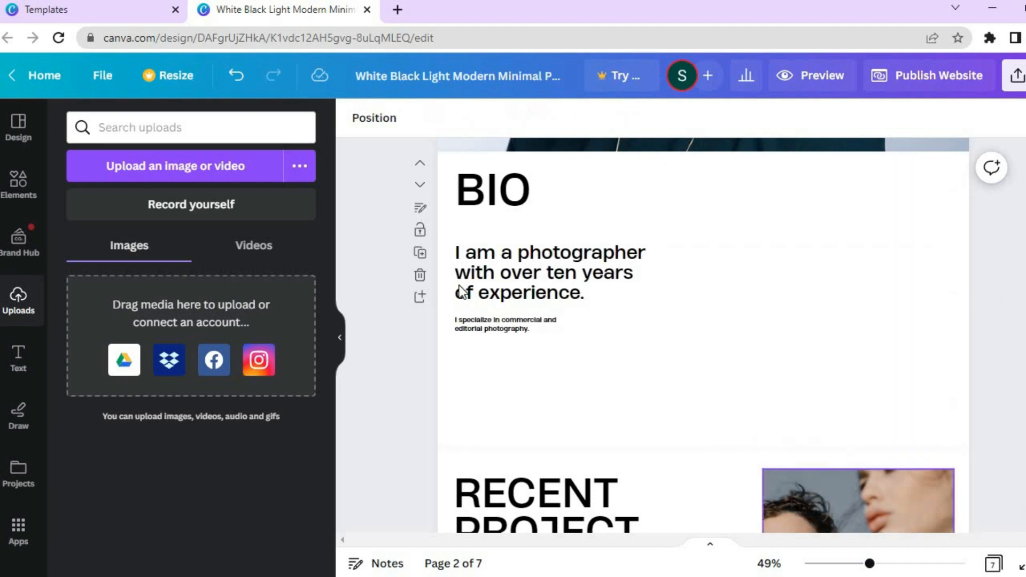
Step: Search the elements library for "frame" and add the outlined square frame with rounded corners to the BIO page
{"action": "left_click", "coordinate": [18, 185]}
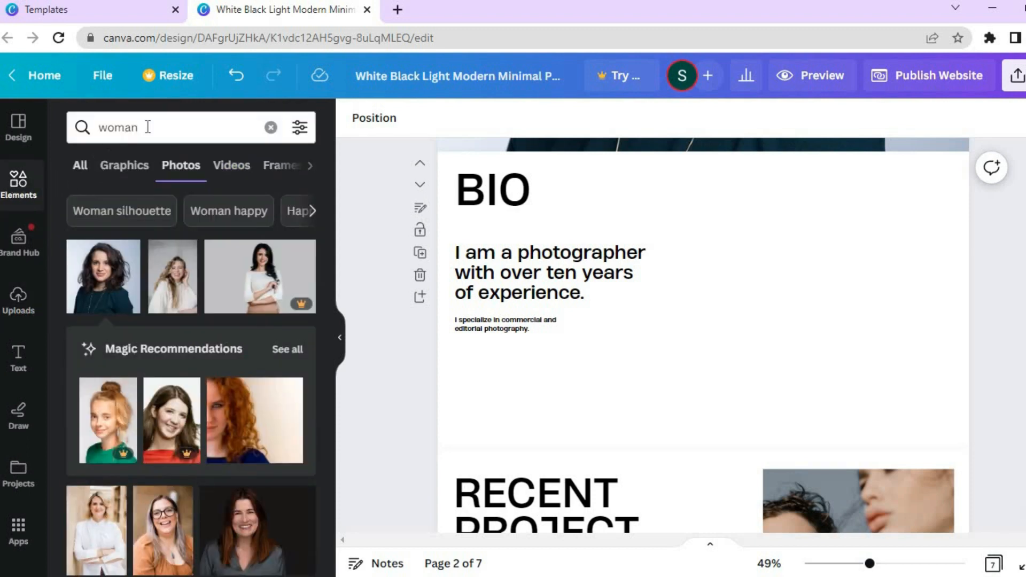
{"action": "left_click", "coordinate": [269, 128]}
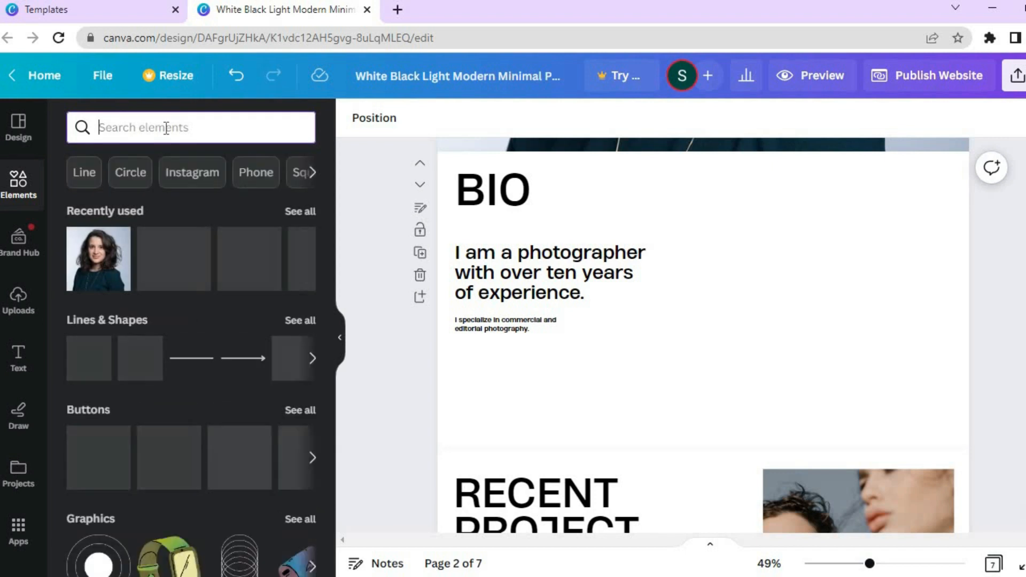
{"action": "type", "text": "frame"}
{"action": "key", "text": "Return"}
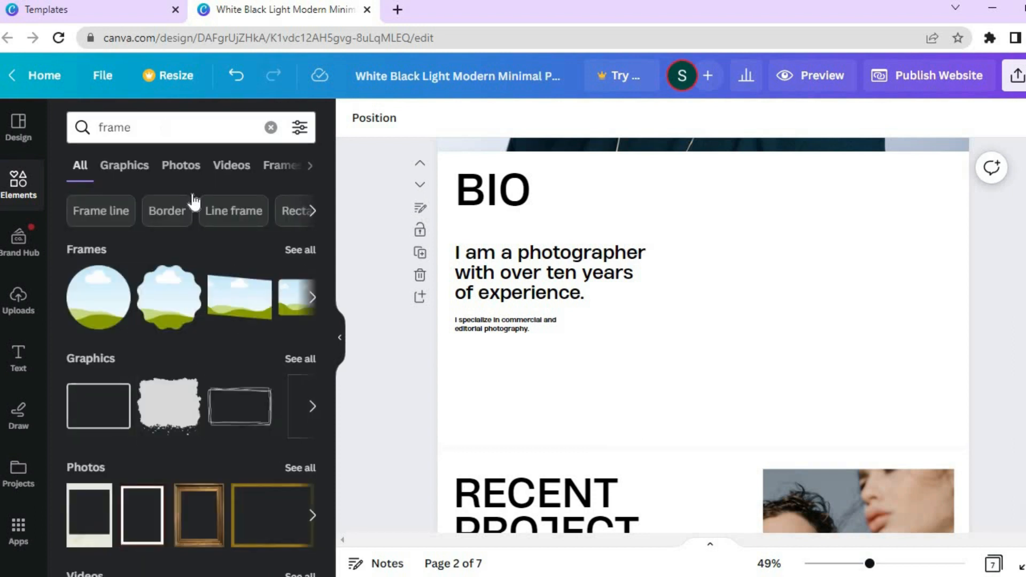
{"action": "left_click", "coordinate": [309, 249]}
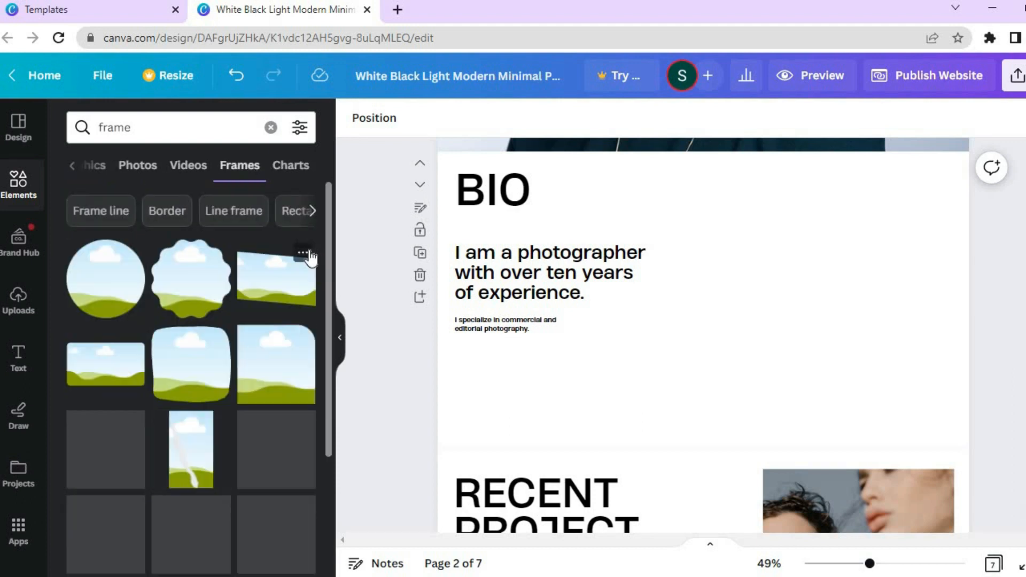
{"action": "left_click_drag", "start_coordinate": [329, 235], "coordinate": [328, 418]}
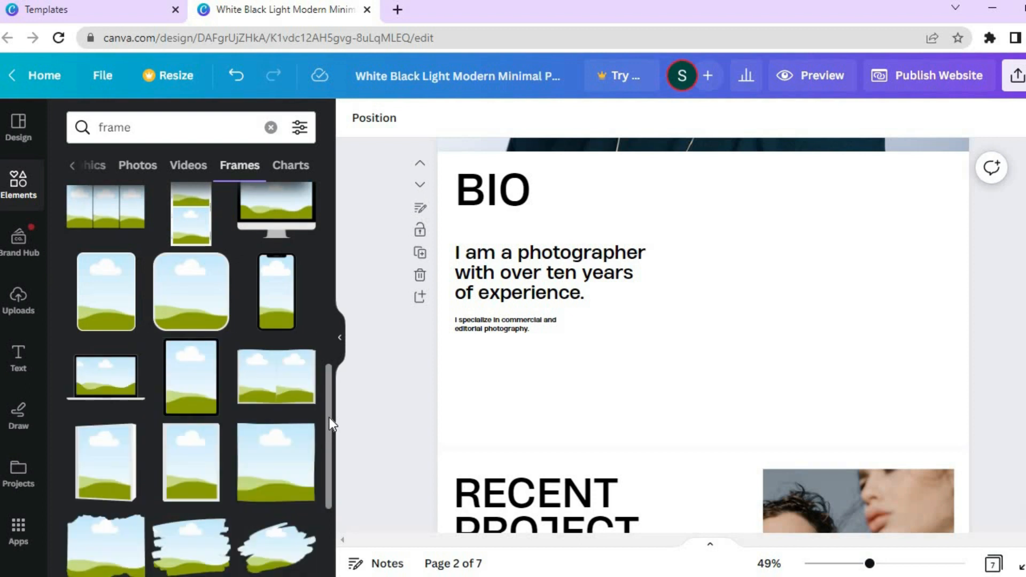
{"action": "left_click_drag", "start_coordinate": [329, 418], "coordinate": [329, 393]}
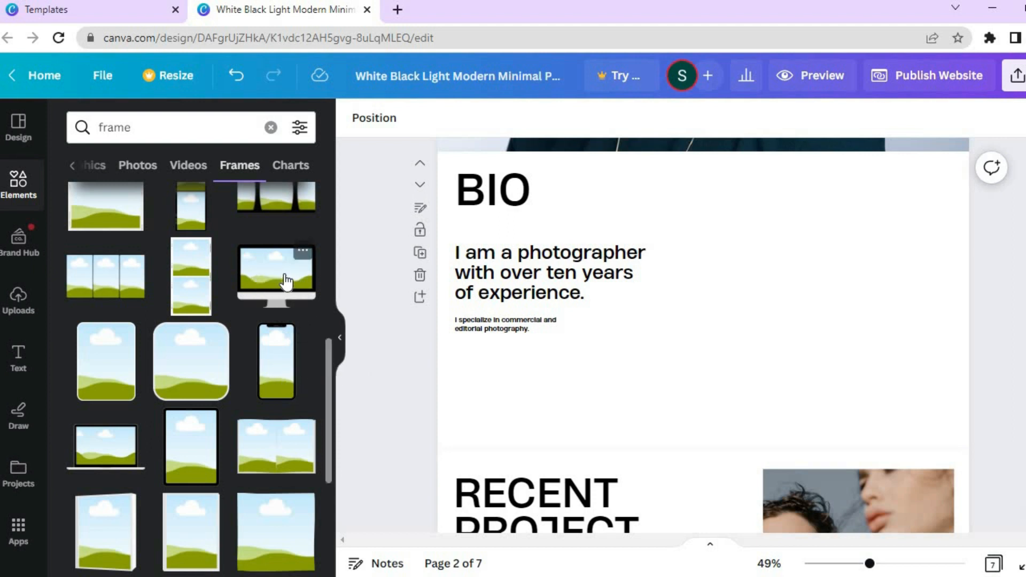
{"action": "left_click", "coordinate": [195, 378]}
Step: Move the rounded frame beside the BIO text and enlarge it to fill most of the page's height
{"action": "left_click_drag", "start_coordinate": [739, 309], "coordinate": [843, 298]}
{"action": "left_click_drag", "start_coordinate": [880, 214], "coordinate": [928, 164]}
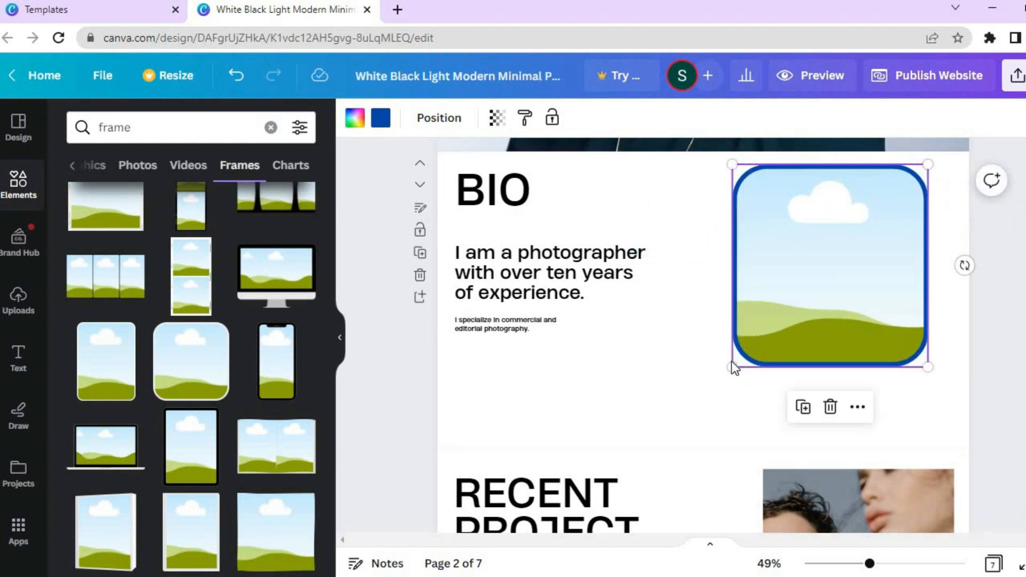
{"action": "left_click_drag", "start_coordinate": [733, 366], "coordinate": [696, 441]}
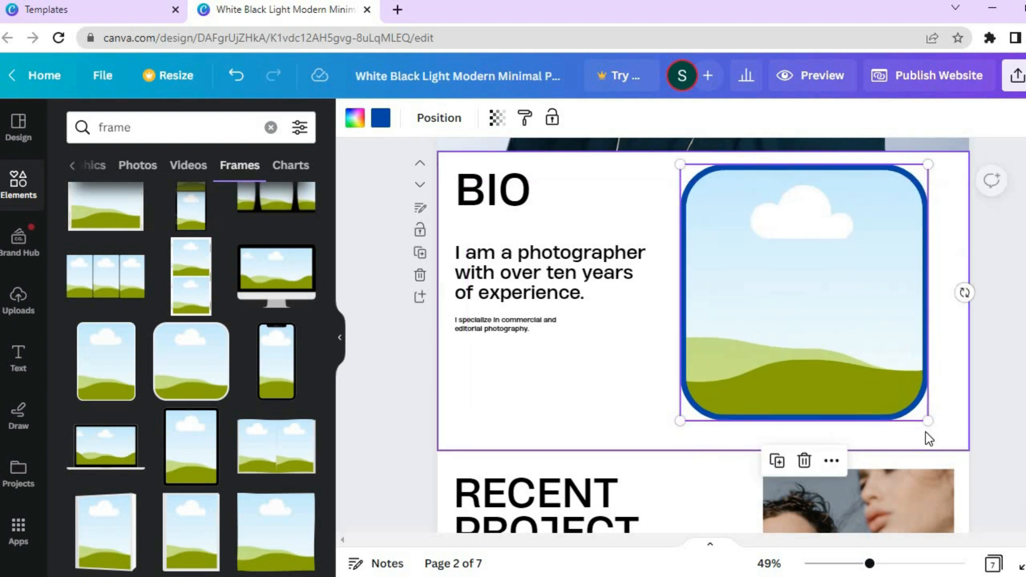
{"action": "left_click_drag", "start_coordinate": [931, 423], "coordinate": [940, 432]}
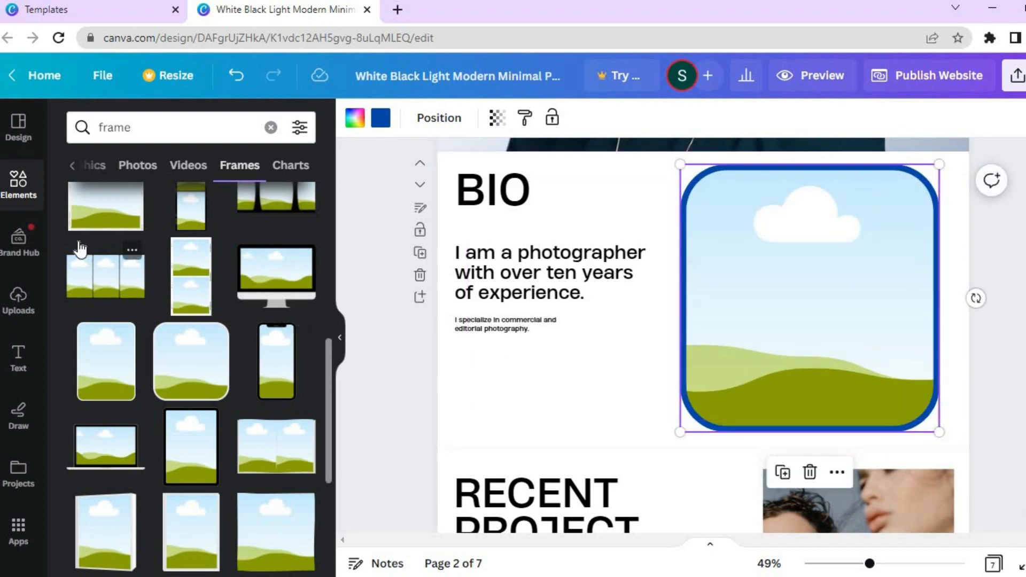
Step: Search the photos for "wolf" and place the close-up of the wolf's face with open mouth into the rounded frame
{"action": "left_click", "coordinate": [271, 128]}
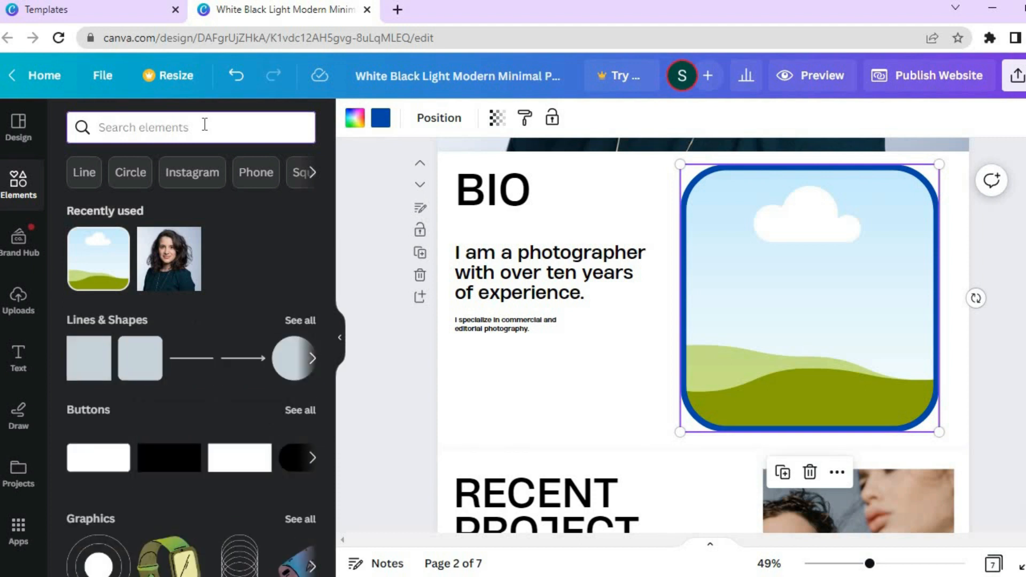
{"action": "type", "text": "wolf"}
{"action": "key", "text": "Return"}
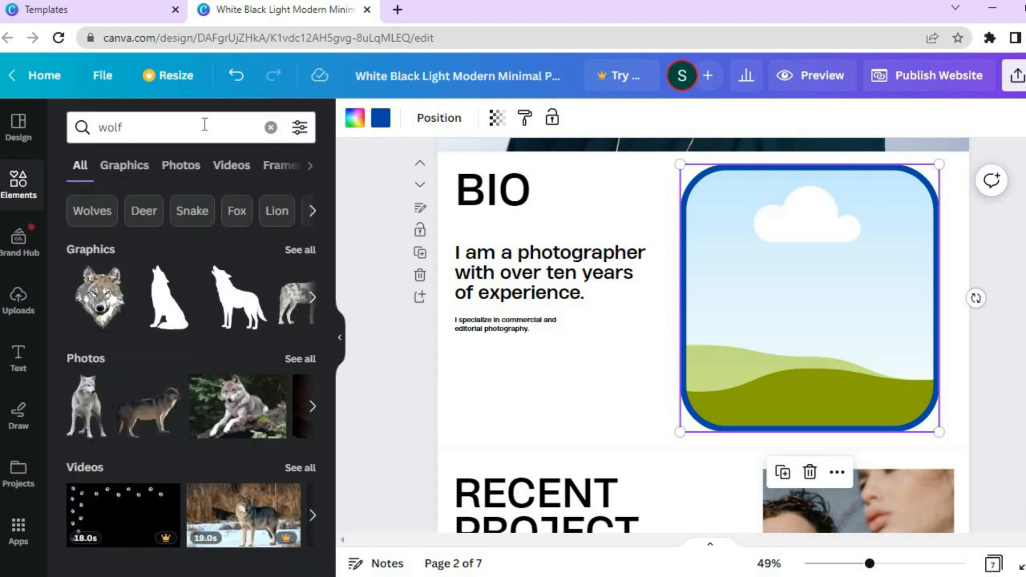
{"action": "left_click", "coordinate": [181, 166]}
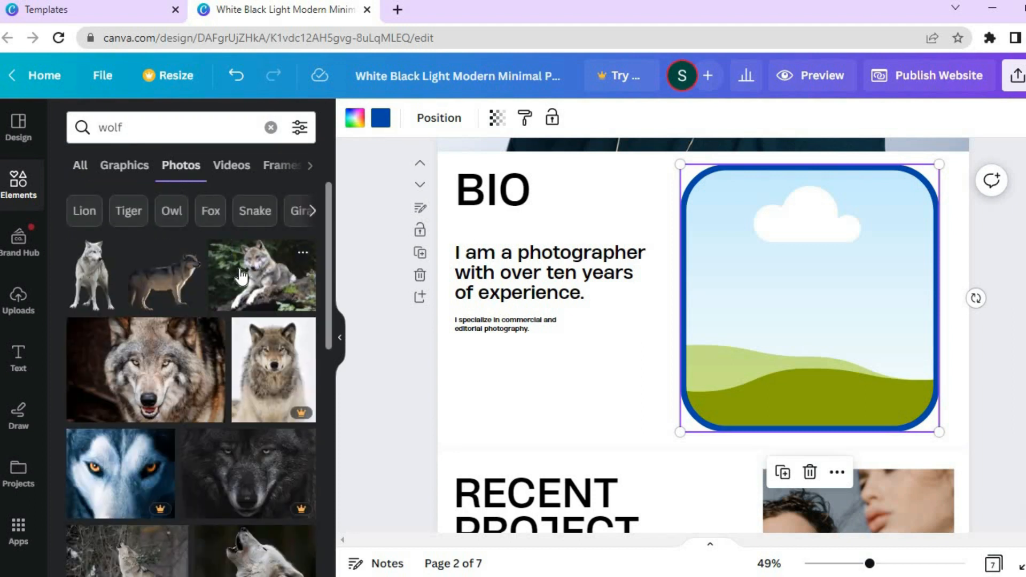
{"action": "left_click_drag", "start_coordinate": [154, 364], "coordinate": [783, 245]}
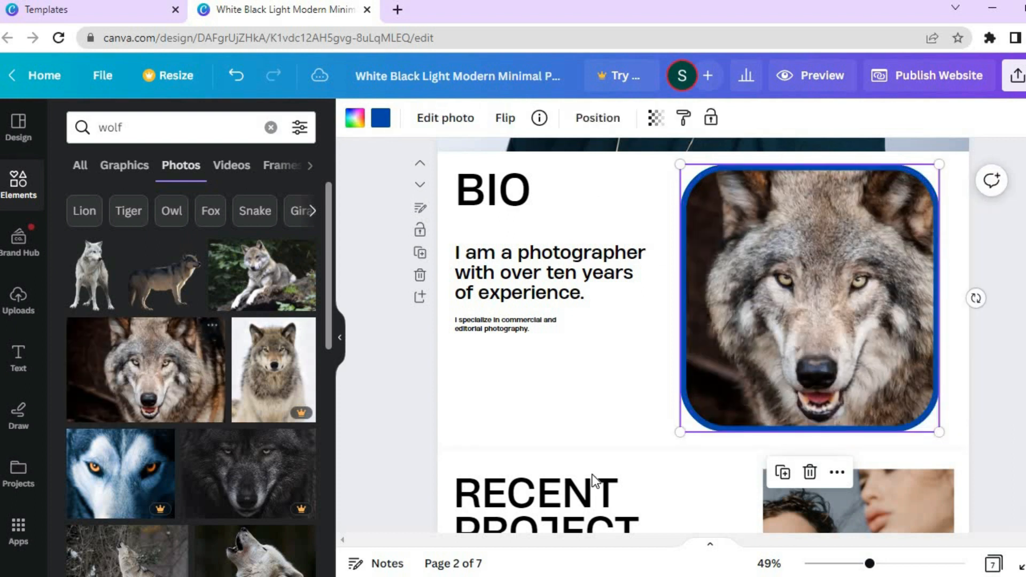
Step: Set the BIO page's background to the custom solid cyan colour #0DF6F6
{"action": "left_click", "coordinate": [631, 433]}
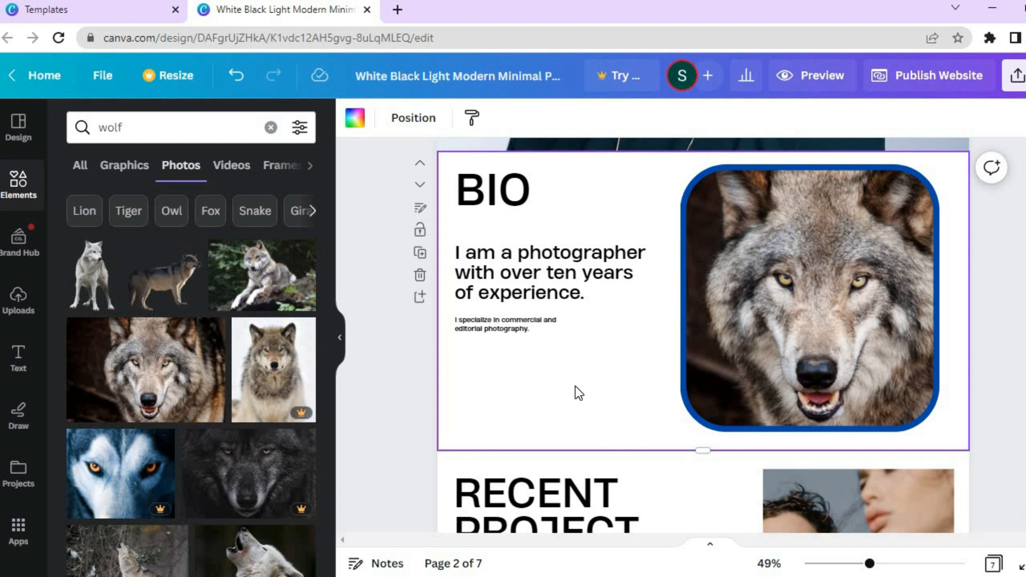
{"action": "left_click", "coordinate": [355, 127]}
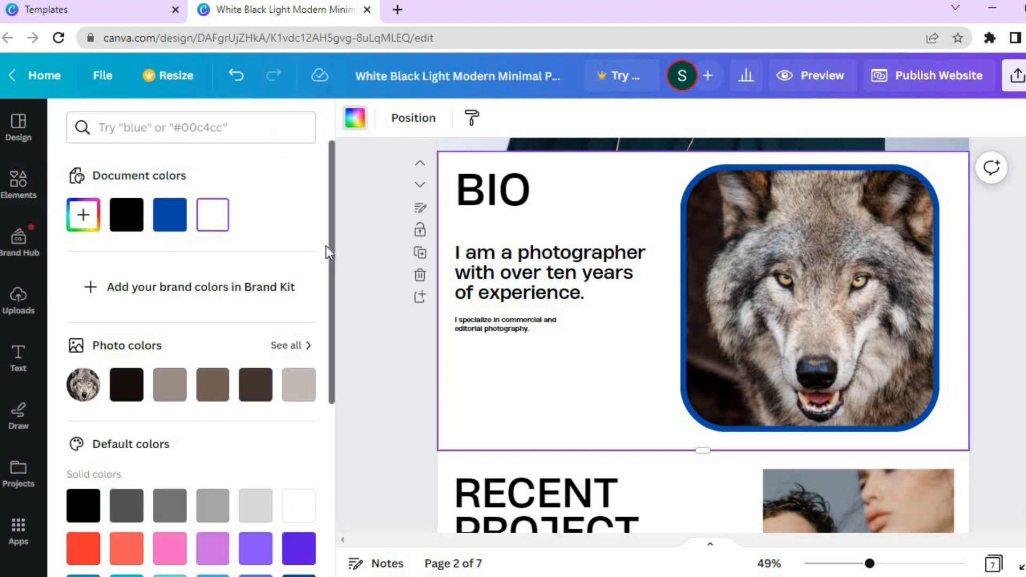
{"action": "scroll", "coordinate": [325, 294], "scroll_direction": "down", "scroll_amount": 5}
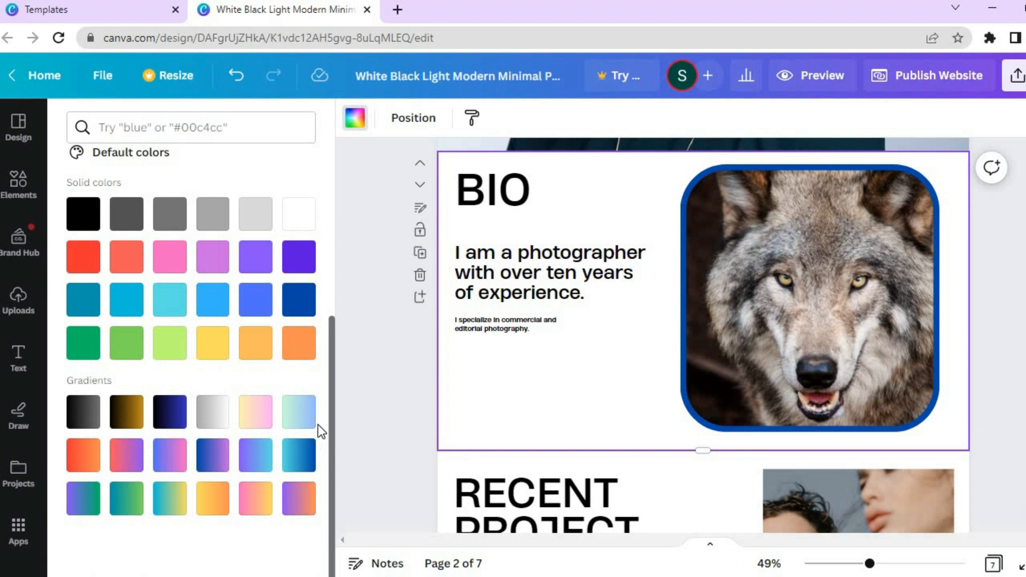
{"action": "scroll", "coordinate": [327, 428], "scroll_direction": "up", "scroll_amount": 1}
{"action": "scroll", "coordinate": [324, 470], "scroll_direction": "down", "scroll_amount": 1}
{"action": "scroll", "coordinate": [336, 235], "scroll_direction": "up", "scroll_amount": 5}
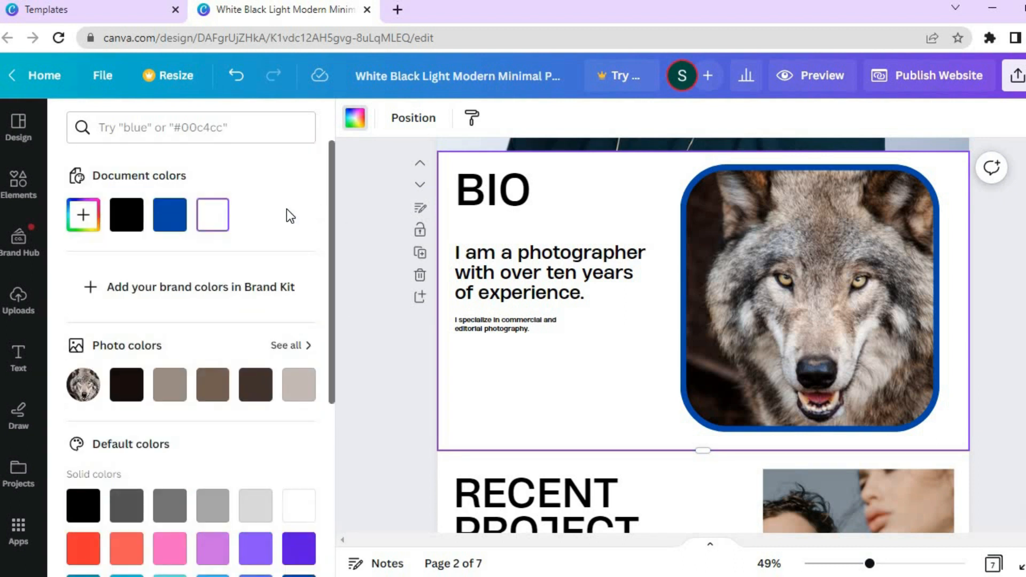
{"action": "left_click", "coordinate": [81, 224]}
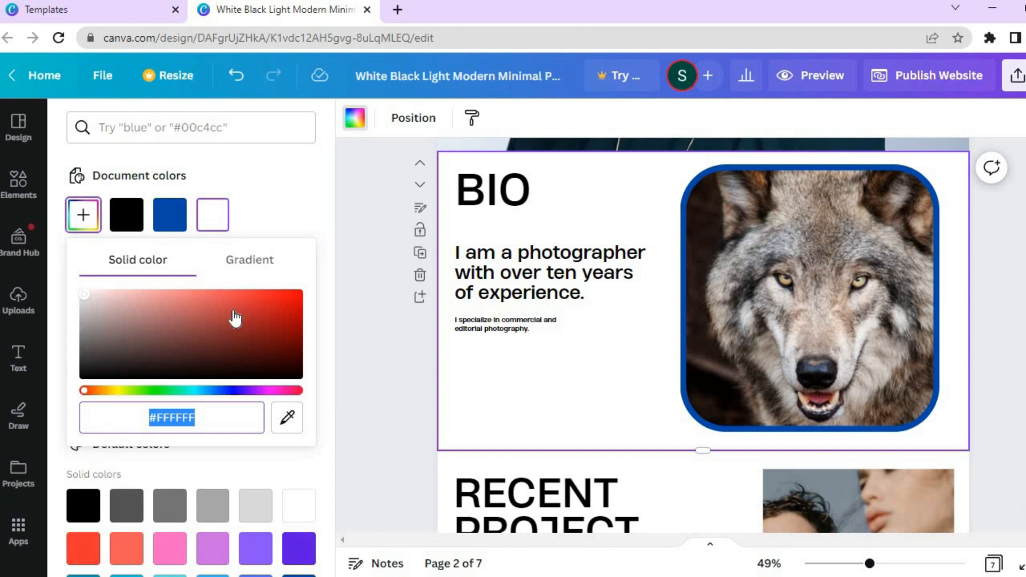
{"action": "left_click", "coordinate": [192, 391]}
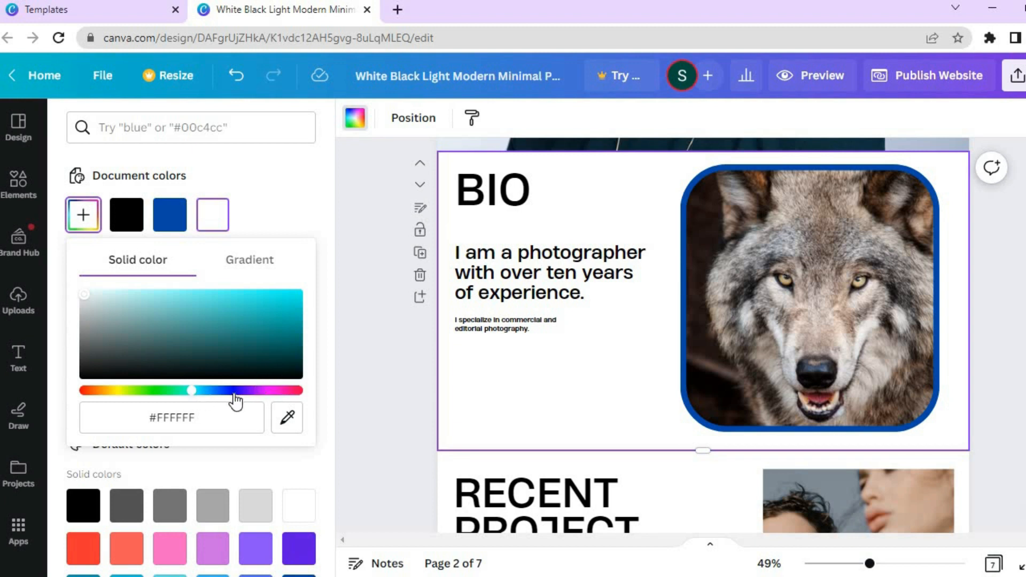
{"action": "left_click", "coordinate": [292, 295]}
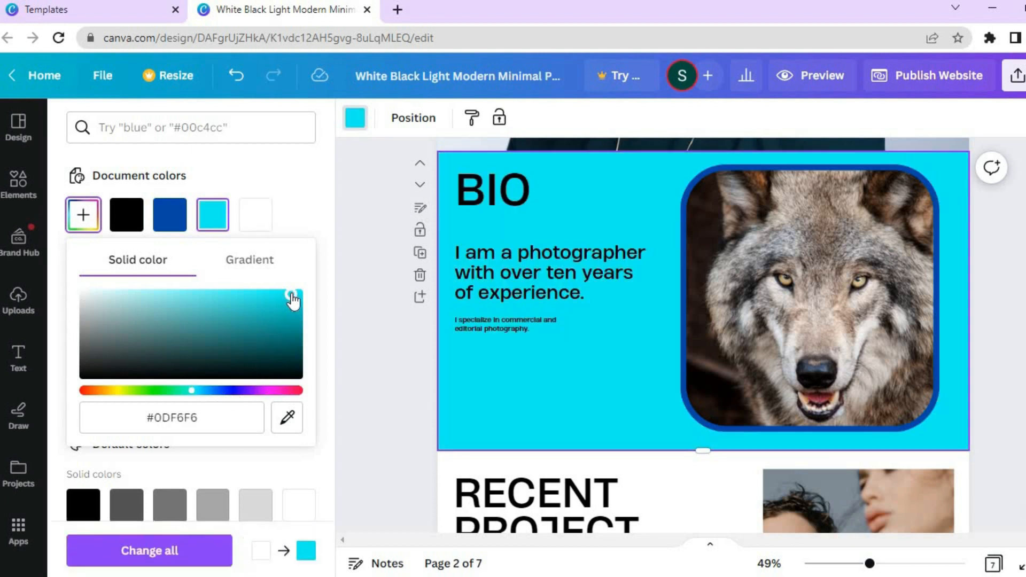
{"action": "left_click", "coordinate": [366, 296]}
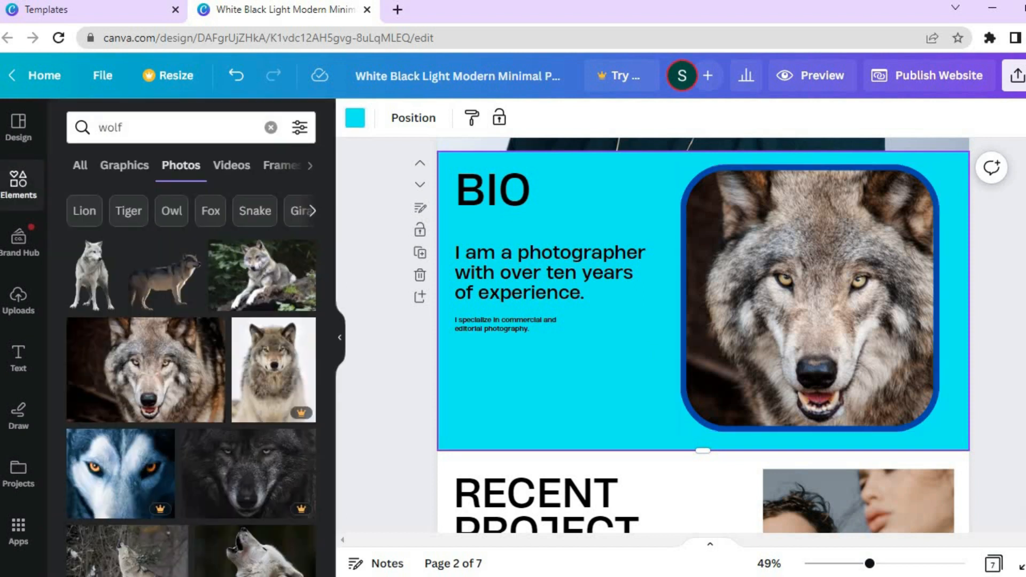
Step: Add a blank page at the end of the website, after the WORK WITH ME page
{"action": "scroll", "coordinate": [703, 335], "scroll_direction": "down", "scroll_amount": 6}
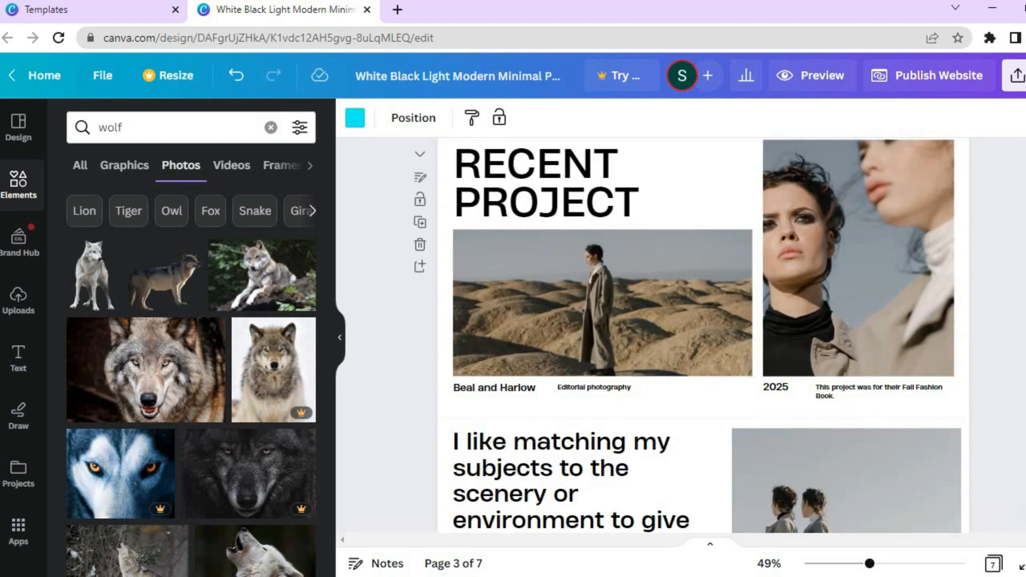
{"action": "scroll", "coordinate": [703, 335], "scroll_direction": "down", "scroll_amount": 15}
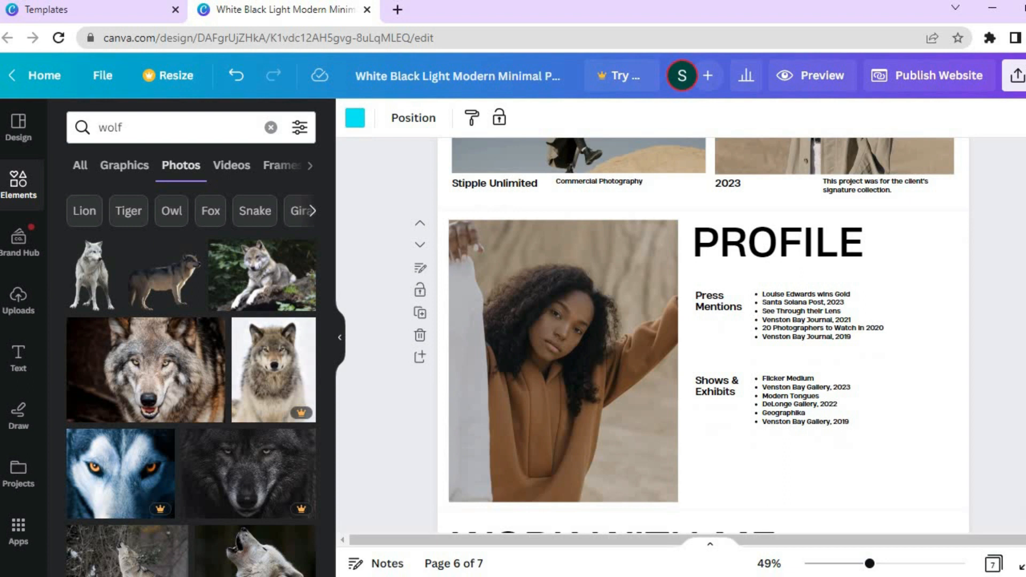
{"action": "scroll", "coordinate": [703, 335], "scroll_direction": "down", "scroll_amount": 5}
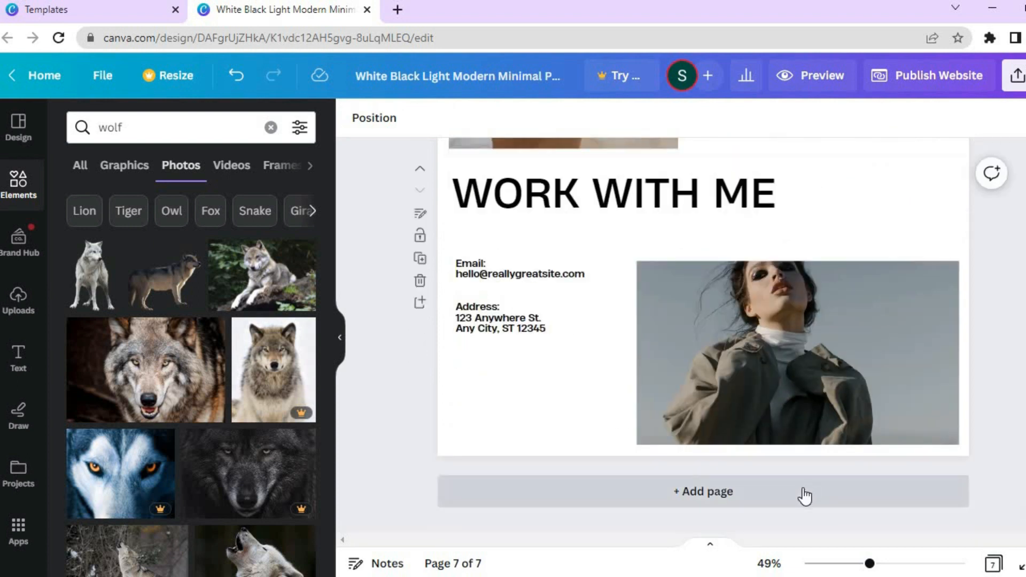
{"action": "left_click", "coordinate": [742, 500]}
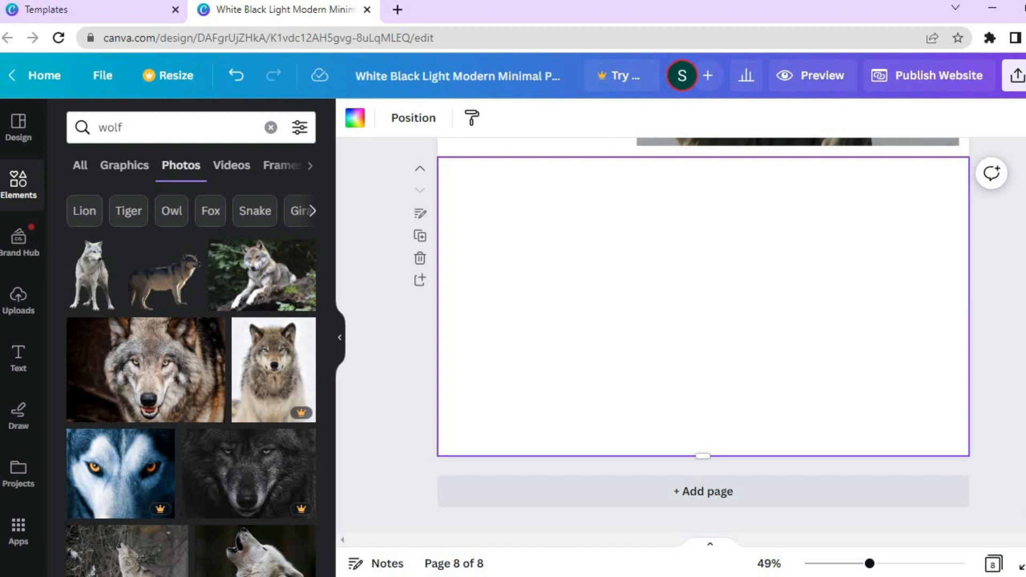
Step: Select the WORK WITH ME page and browse the default text styles and font combinations available for it
{"action": "scroll", "coordinate": [703, 331], "scroll_direction": "up", "scroll_amount": 5}
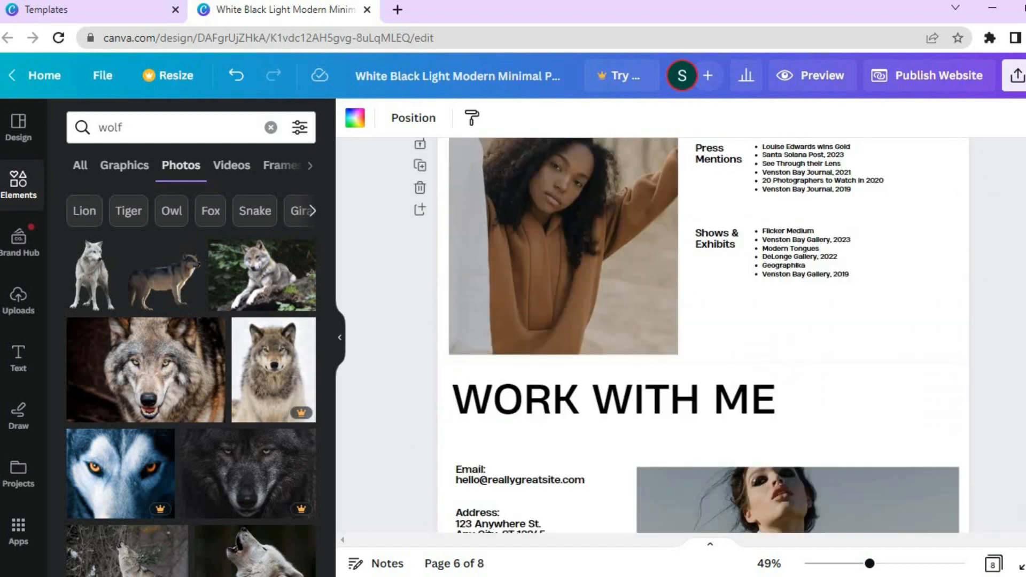
{"action": "scroll", "coordinate": [572, 506], "scroll_direction": "down", "scroll_amount": 1}
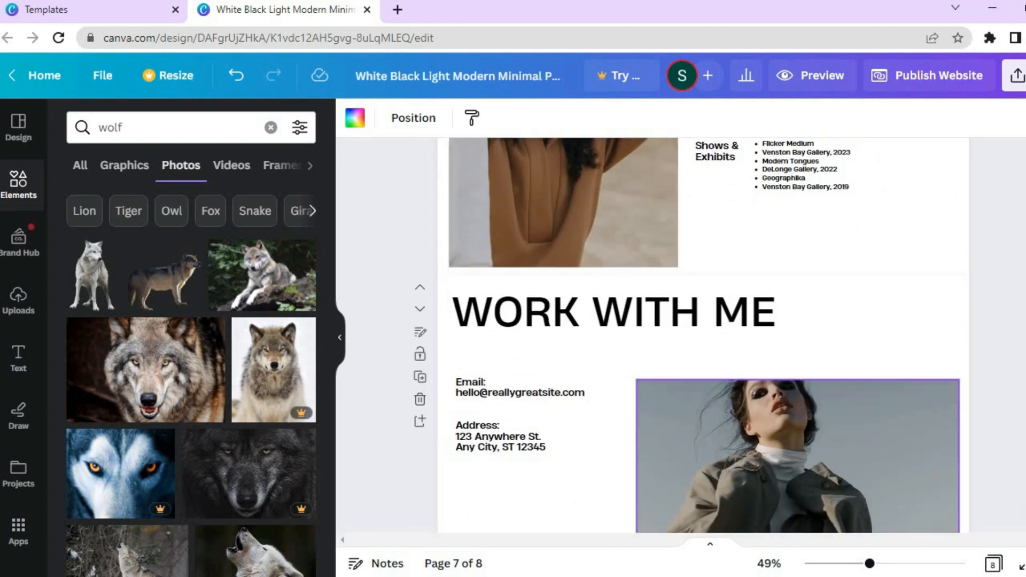
{"action": "scroll", "coordinate": [558, 323], "scroll_direction": "down", "scroll_amount": 3}
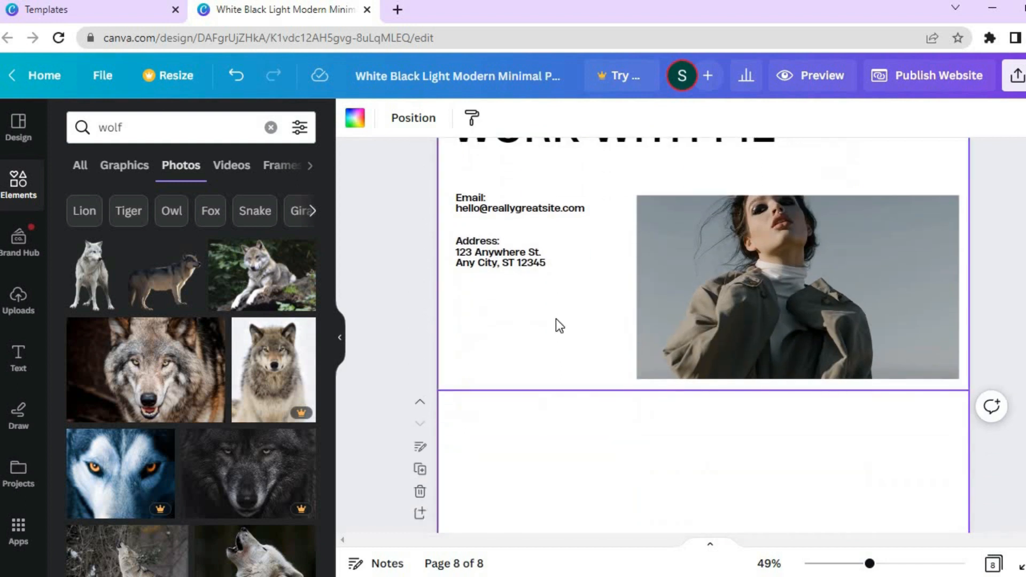
{"action": "left_click", "coordinate": [556, 319]}
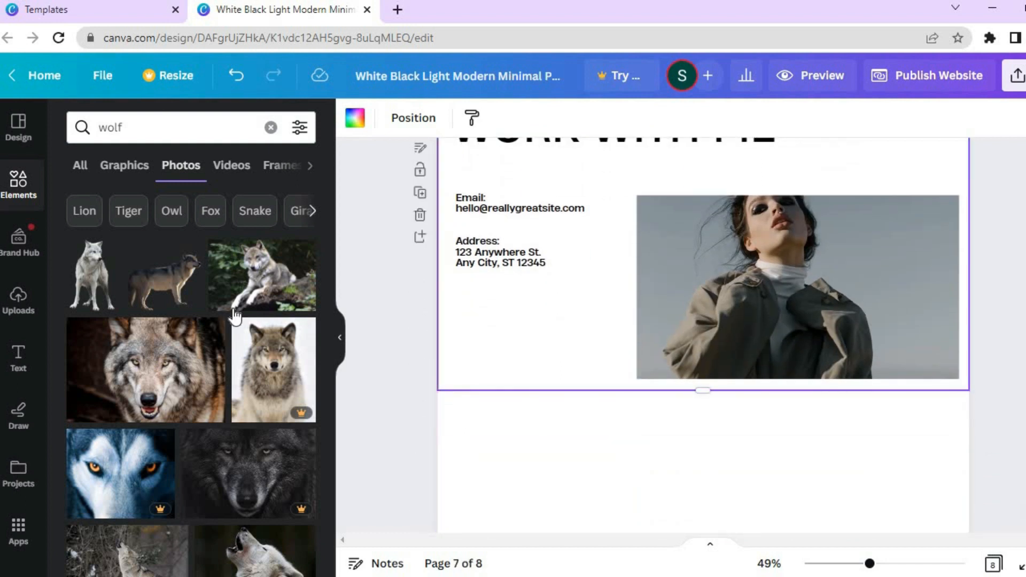
{"action": "left_click", "coordinate": [20, 358]}
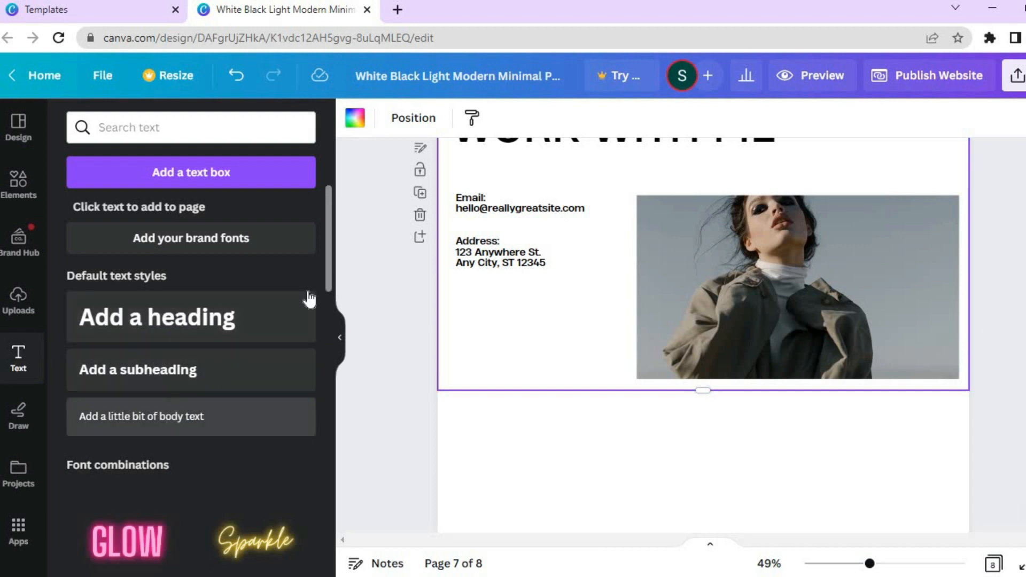
{"action": "scroll", "coordinate": [323, 338], "scroll_direction": "down", "scroll_amount": 2}
{"action": "scroll", "coordinate": [321, 336], "scroll_direction": "down", "scroll_amount": 4}
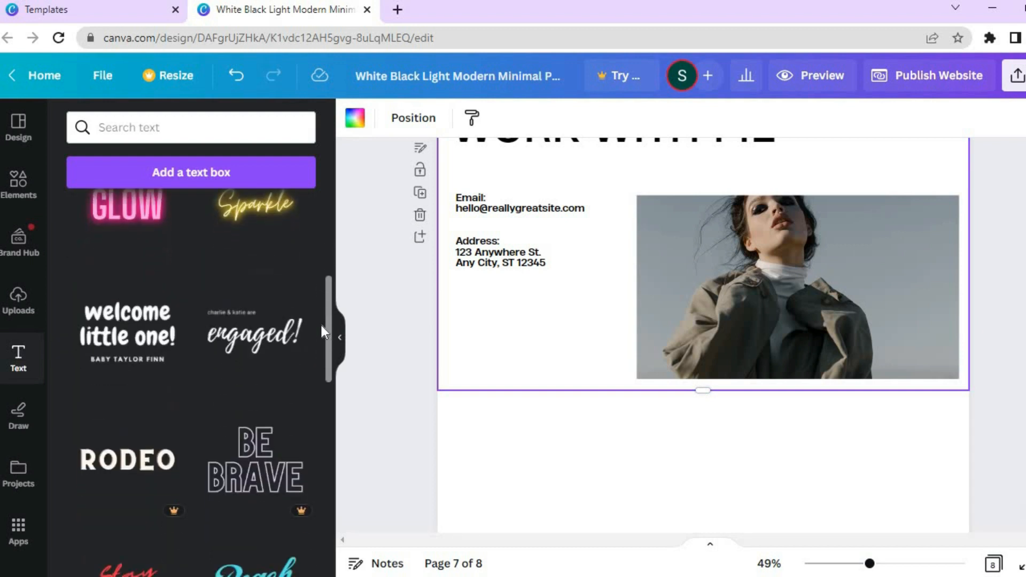
{"action": "scroll", "coordinate": [319, 315], "scroll_direction": "up", "scroll_amount": 2}
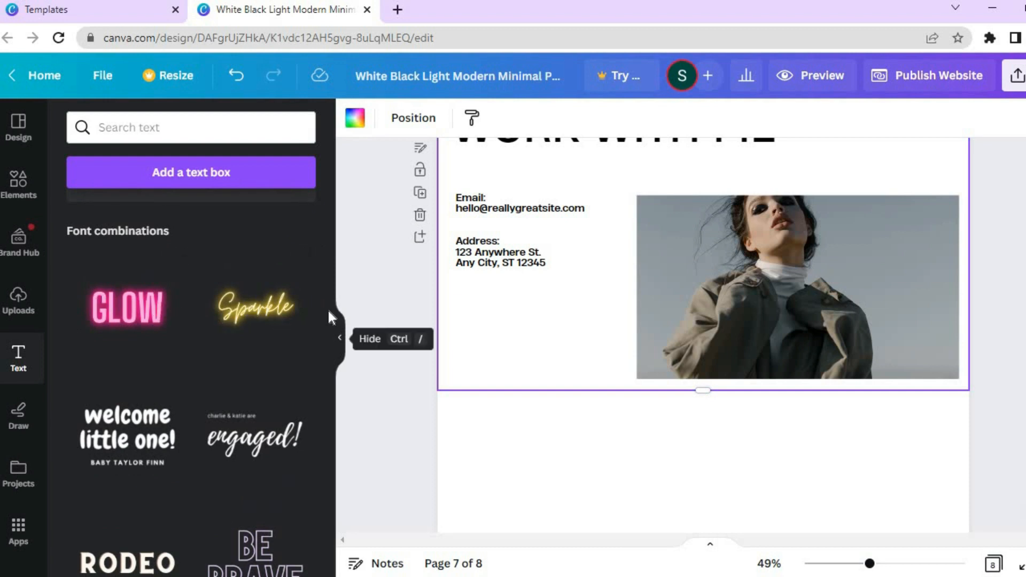
{"action": "scroll", "coordinate": [323, 354], "scroll_direction": "down", "scroll_amount": 5}
{"action": "scroll", "coordinate": [319, 419], "scroll_direction": "down", "scroll_amount": 4}
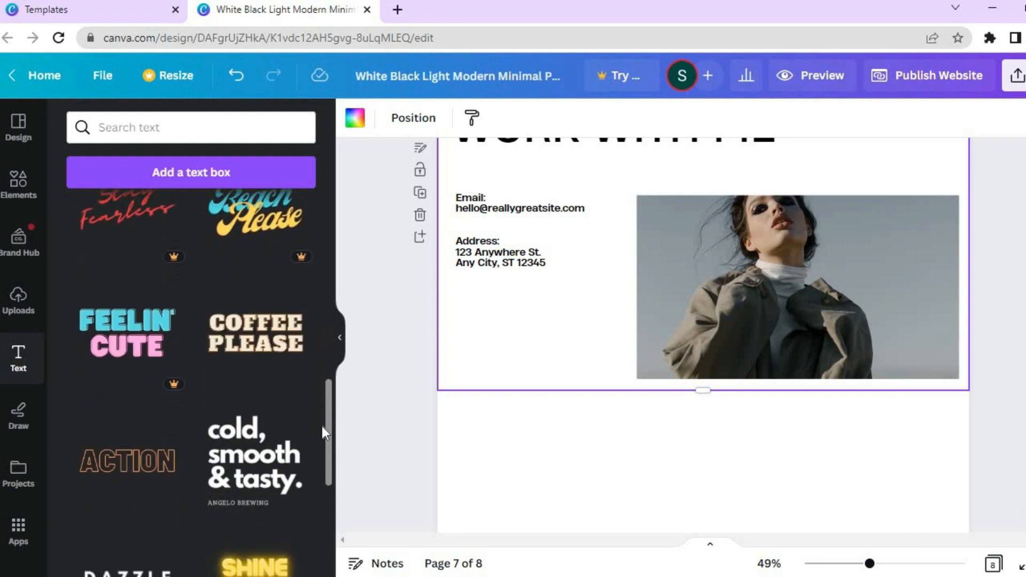
{"action": "scroll", "coordinate": [329, 444], "scroll_direction": "down", "scroll_amount": 5}
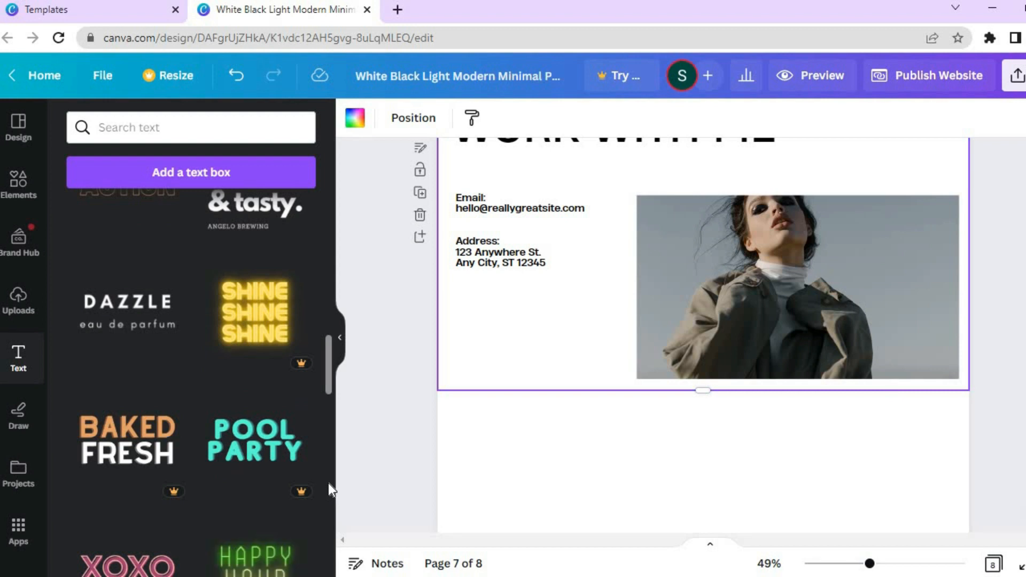
{"action": "scroll", "coordinate": [327, 417], "scroll_direction": "up", "scroll_amount": 12}
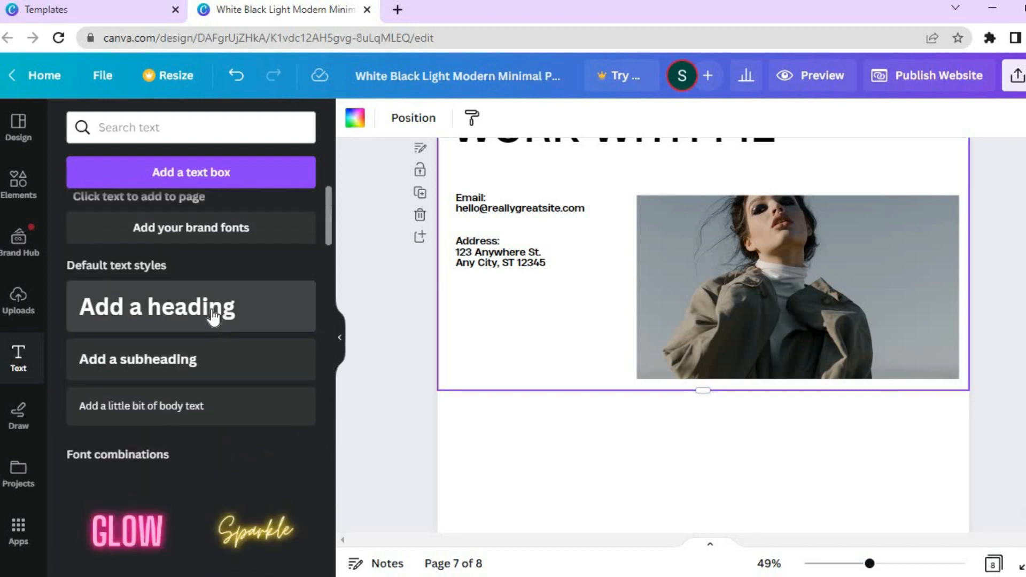
Step: Add a heading reading "whatever" below the address on the WORK WITH ME page and set its font to Arimo
{"action": "left_click", "coordinate": [214, 316]}
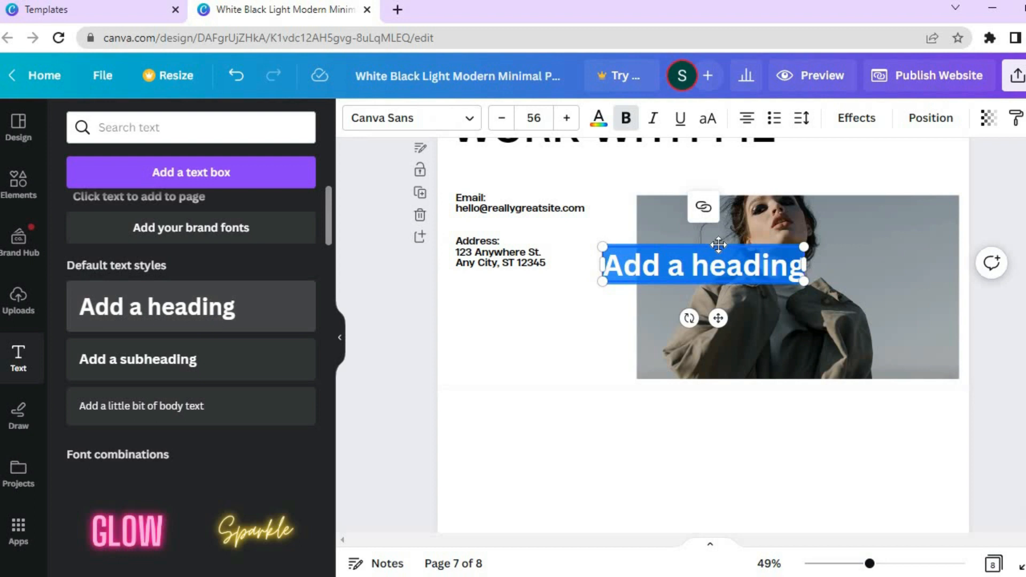
{"action": "left_click_drag", "start_coordinate": [725, 246], "coordinate": [556, 284]}
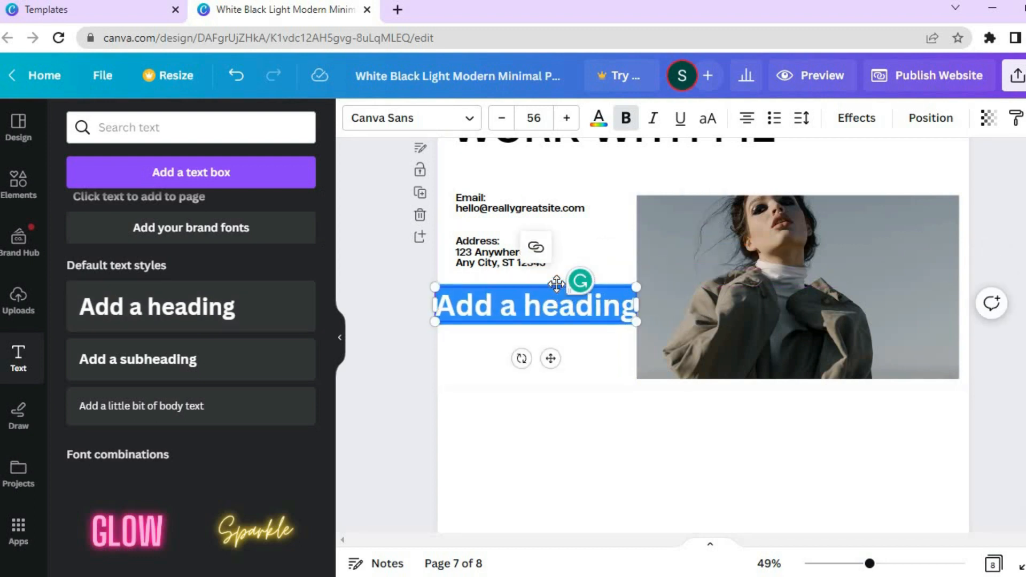
{"action": "type", "text": "whatever"}
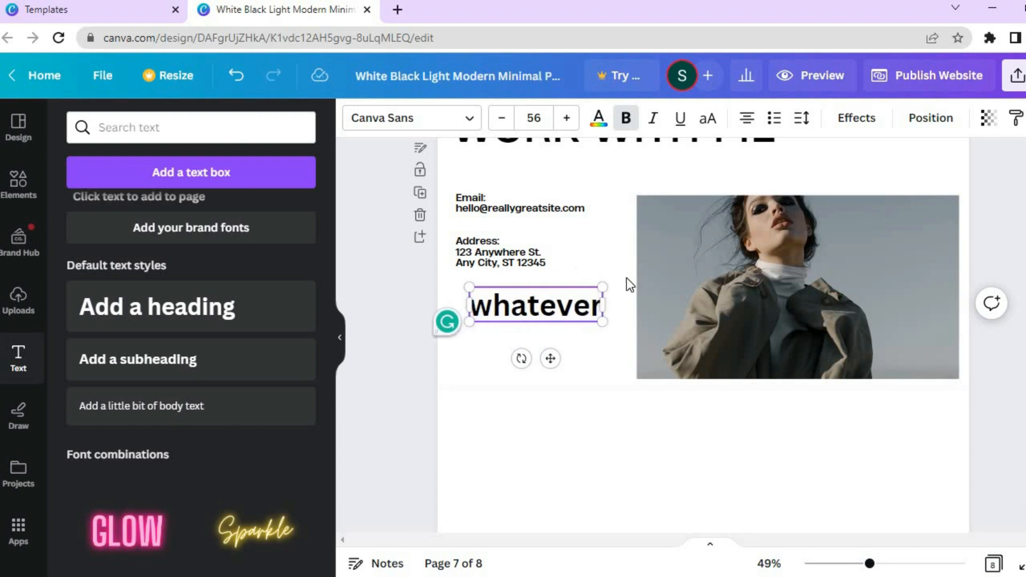
{"action": "left_click", "coordinate": [432, 127]}
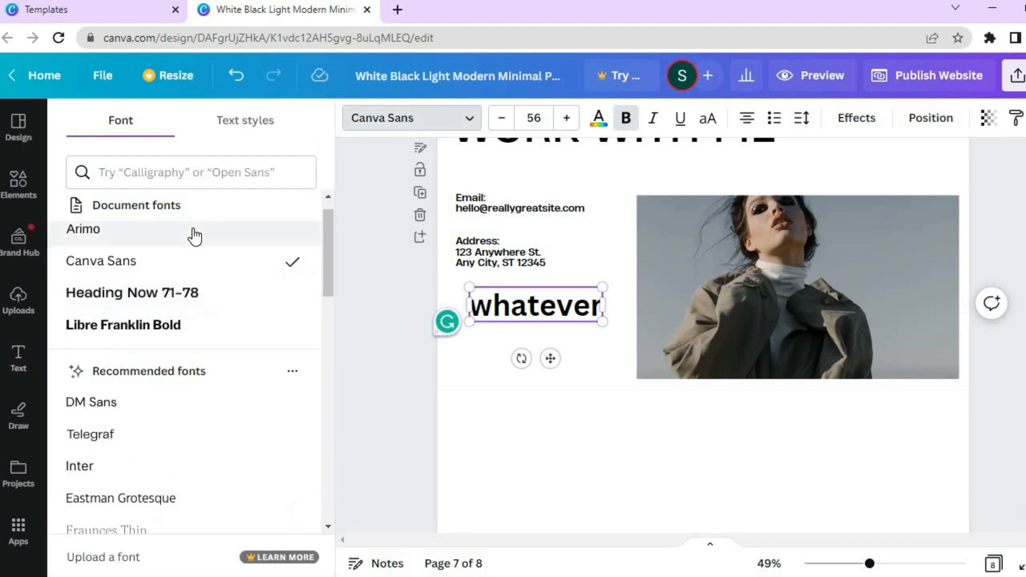
{"action": "left_click", "coordinate": [194, 235]}
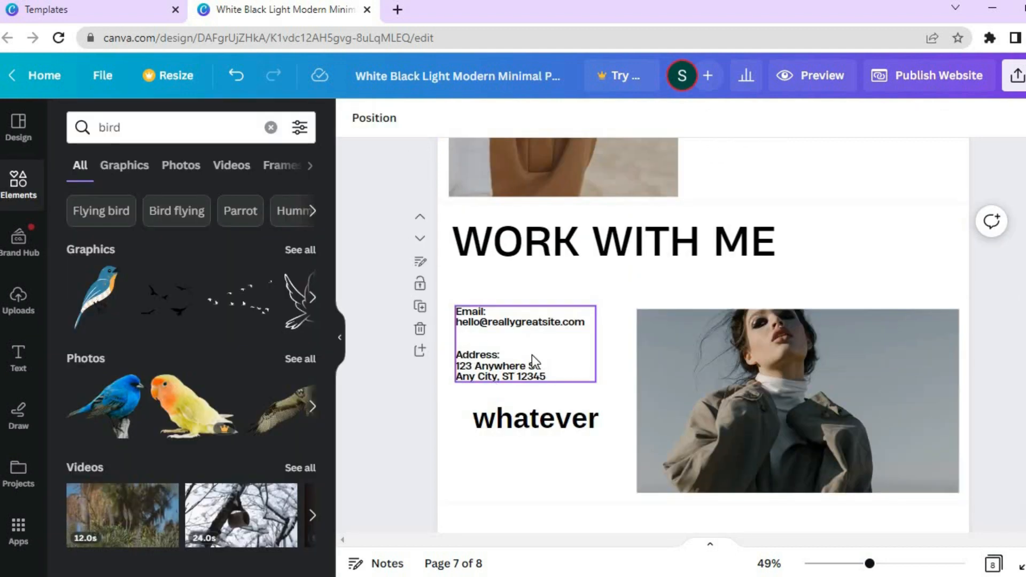
Step: Open the link entry for the "whatever" heading and close it without entering a link
{"action": "left_click", "coordinate": [547, 422]}
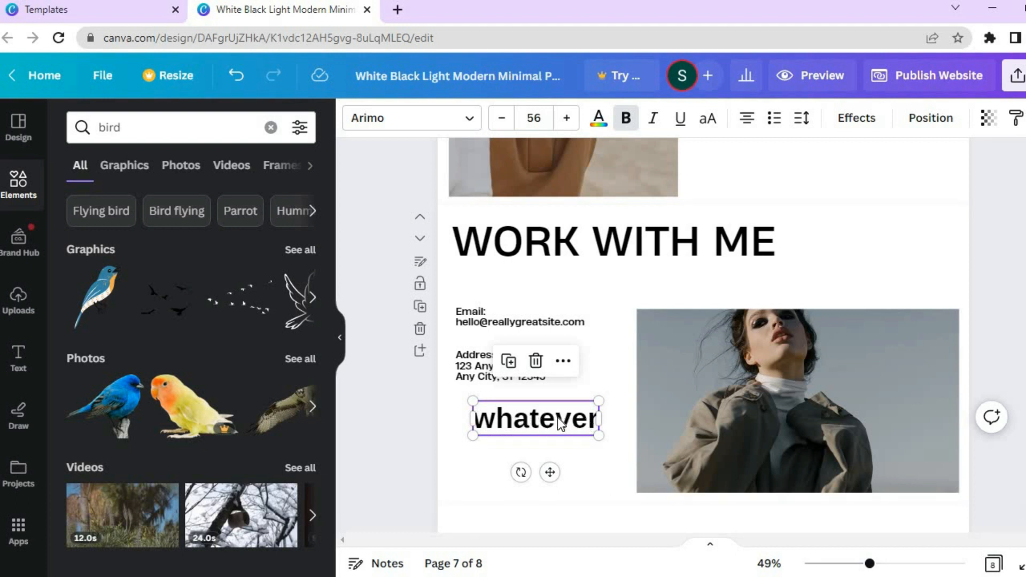
{"action": "left_click", "coordinate": [566, 357]}
{"action": "mouse_move", "coordinate": [566, 357]}
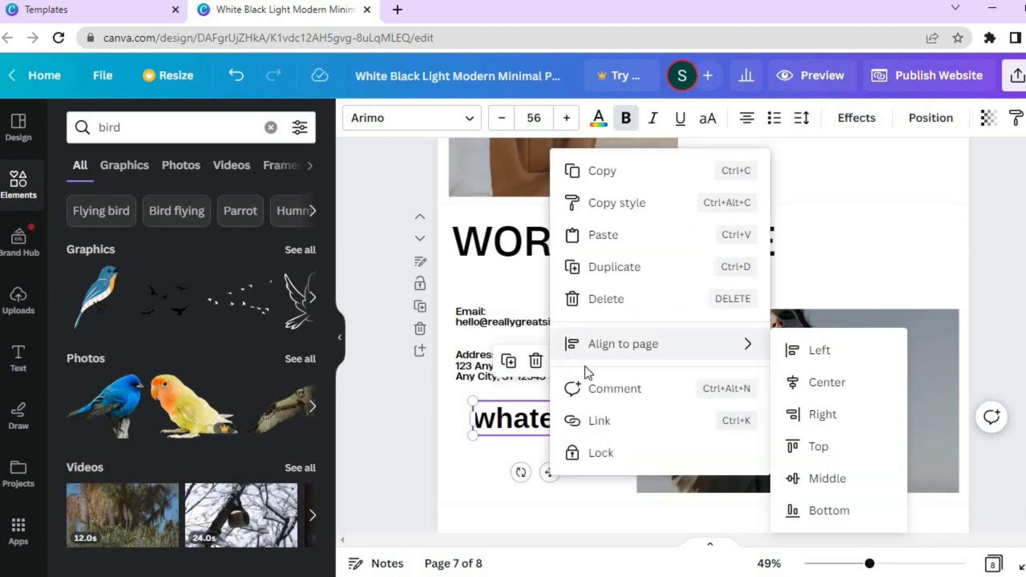
{"action": "left_click", "coordinate": [600, 422]}
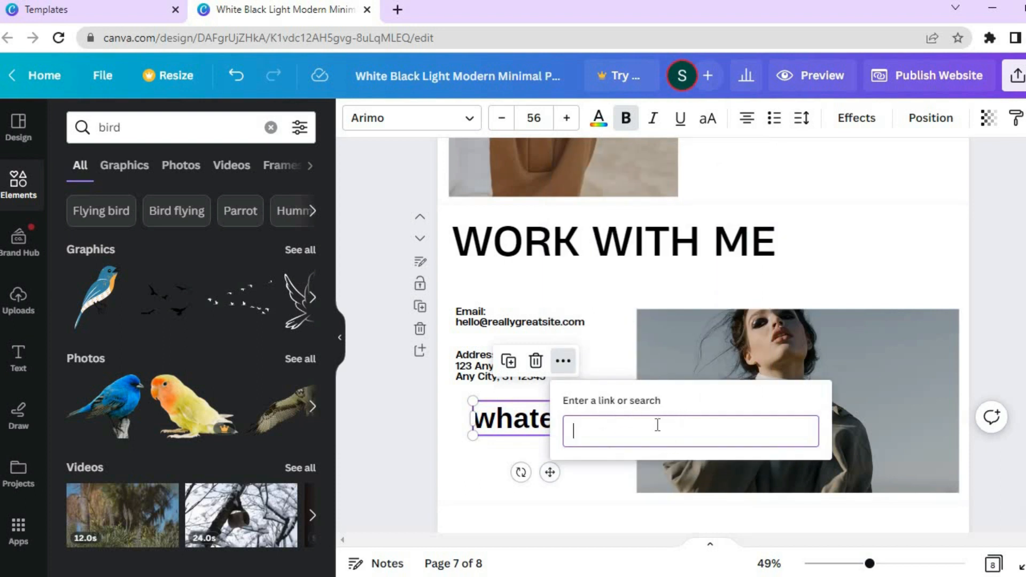
{"action": "left_click", "coordinate": [485, 439]}
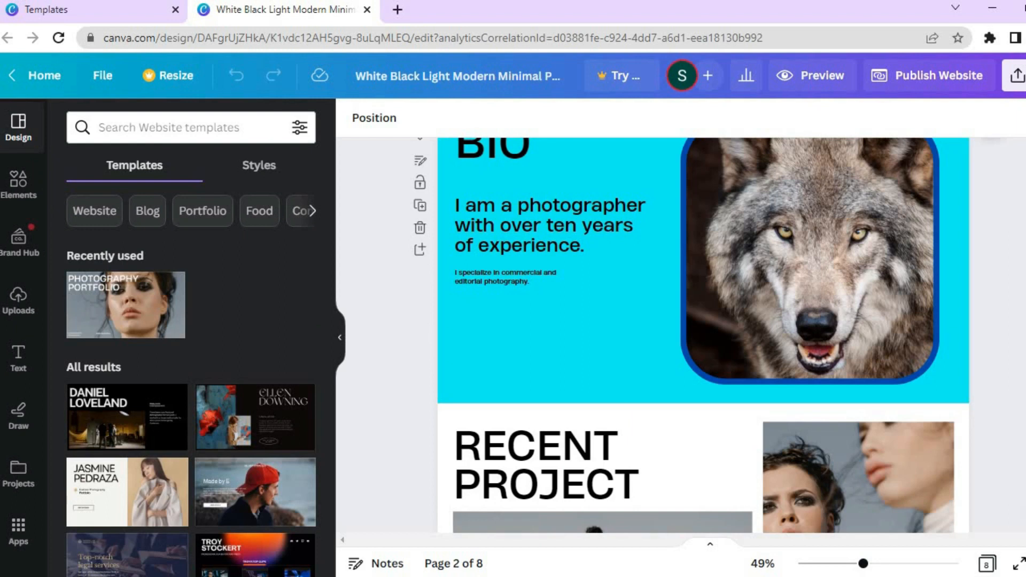
Step: Review the website's publishing settings and domain options, and open the website preview
{"action": "scroll", "coordinate": [704, 336], "scroll_direction": "down", "scroll_amount": 15}
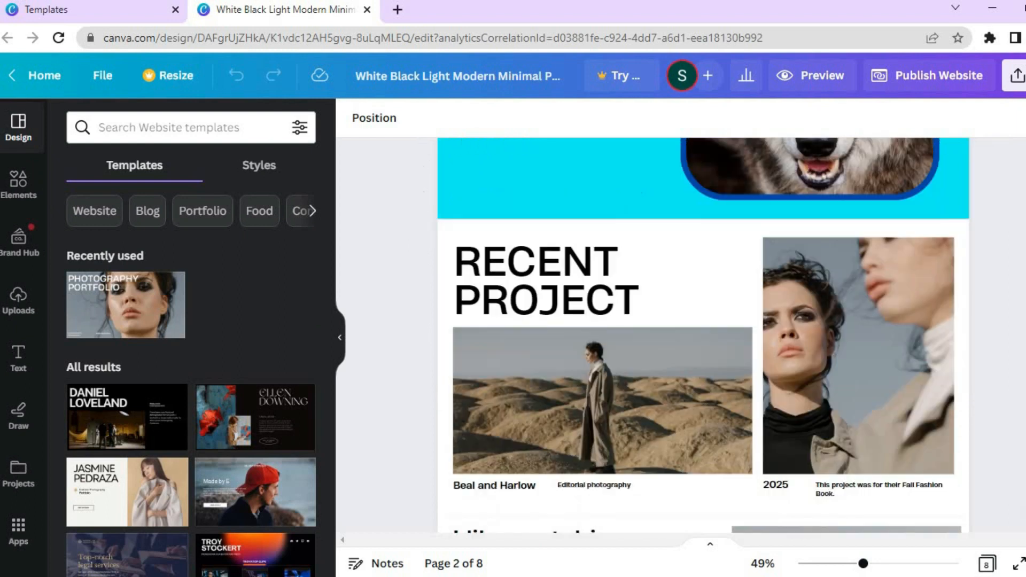
{"action": "scroll", "coordinate": [704, 335], "scroll_direction": "down", "scroll_amount": 10}
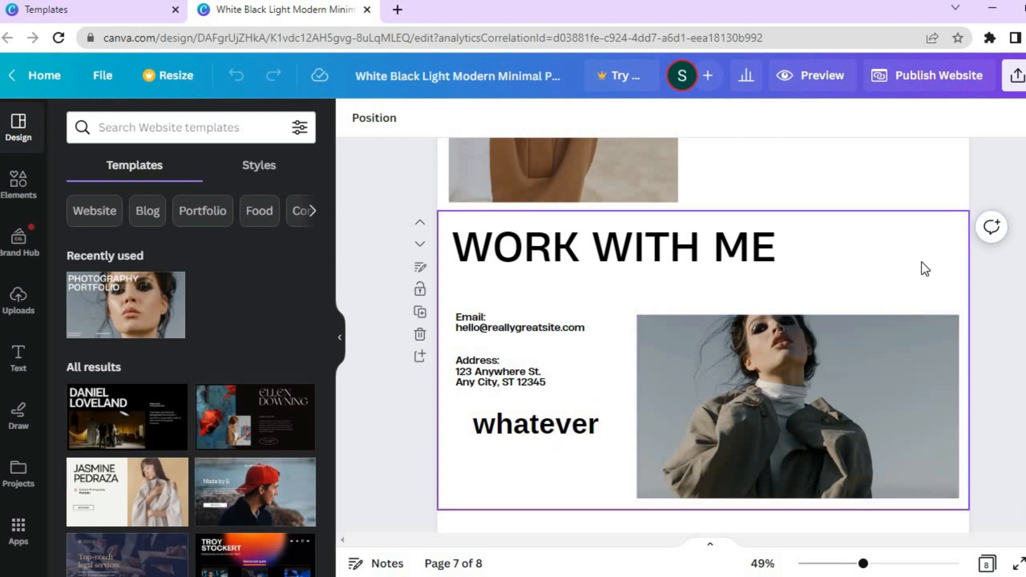
{"action": "left_click", "coordinate": [916, 79]}
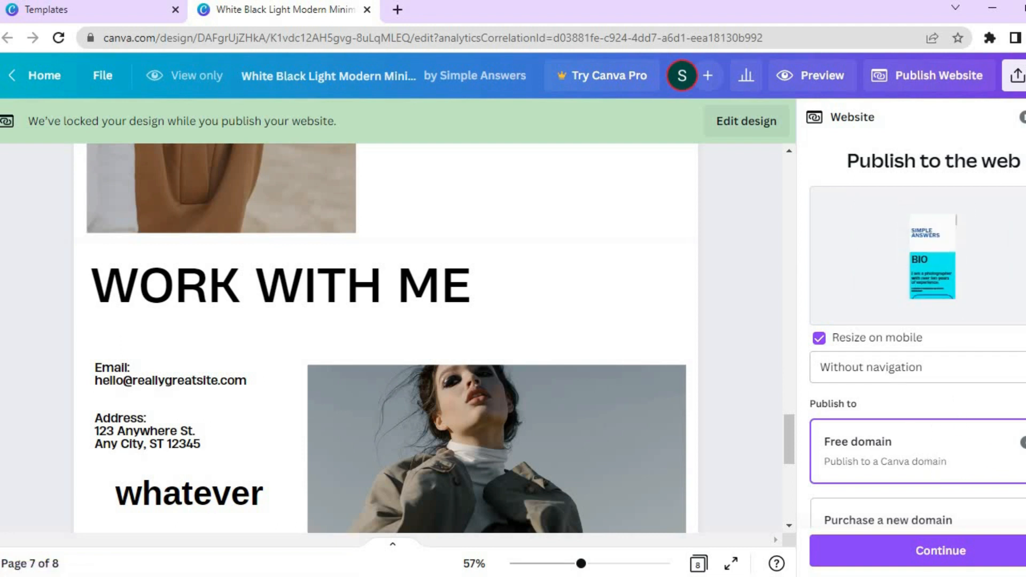
{"action": "scroll", "coordinate": [917, 331], "scroll_direction": "down", "scroll_amount": 2}
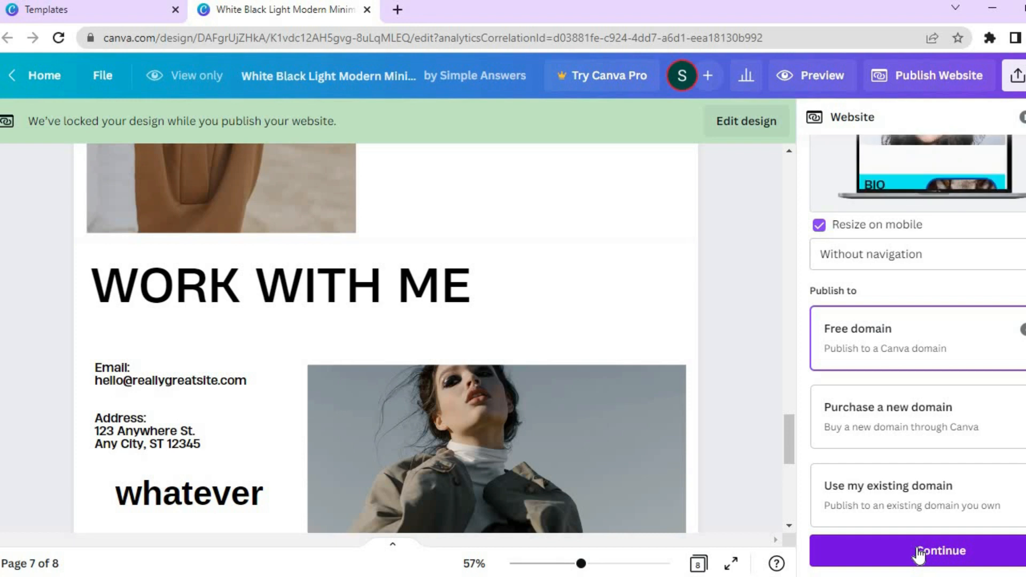
{"action": "left_click", "coordinate": [817, 75]}
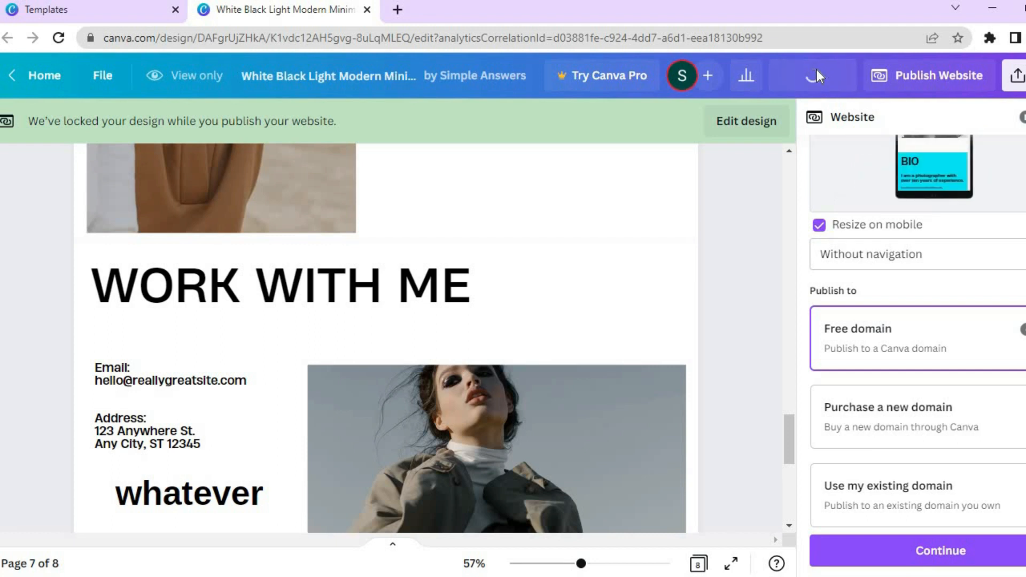